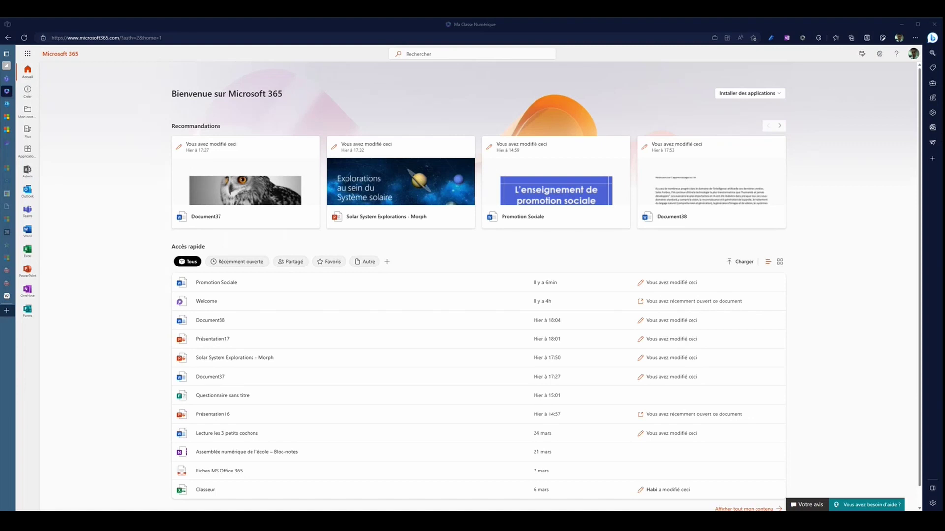
Step: Open the Bing home page in a new tab and look through its example prompts and search suggestions
{"action": "key", "text": "ctrl+t"}
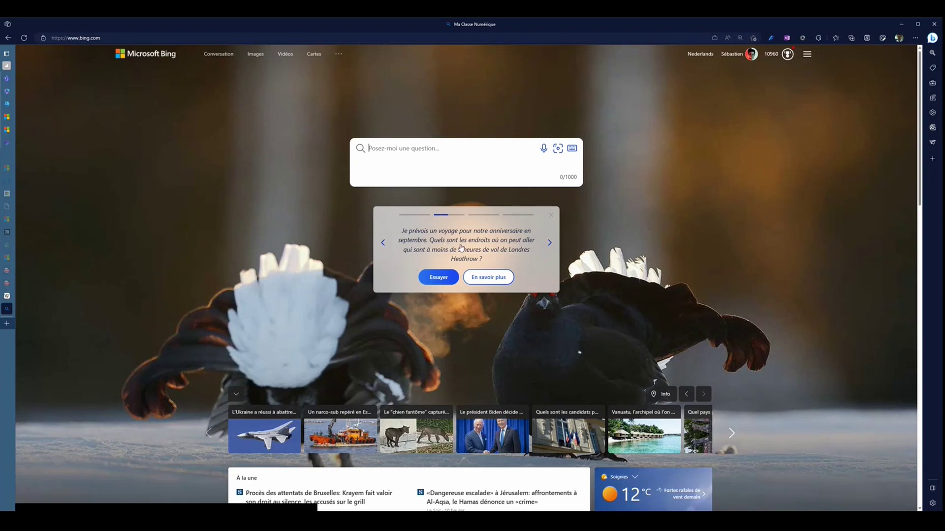
{"action": "left_click", "coordinate": [384, 244]}
{"action": "left_click", "coordinate": [549, 244]}
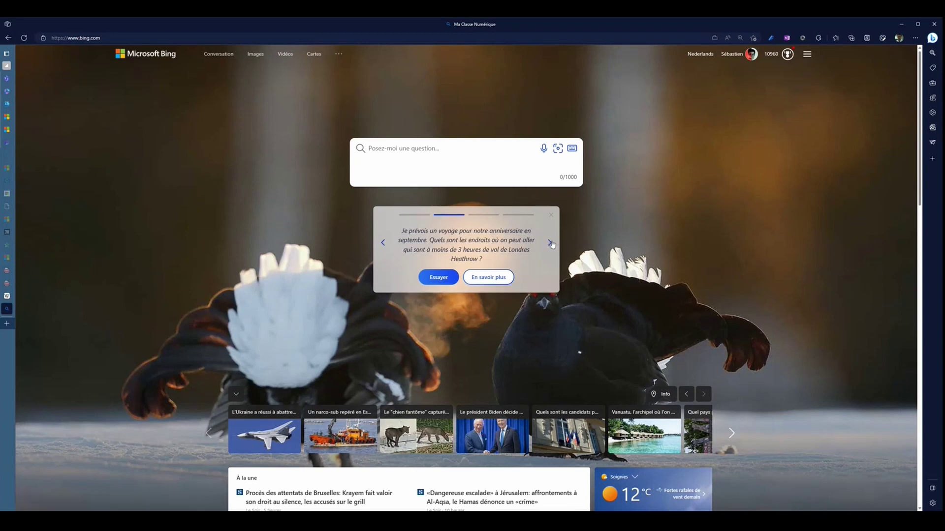
{"action": "left_click", "coordinate": [549, 245]}
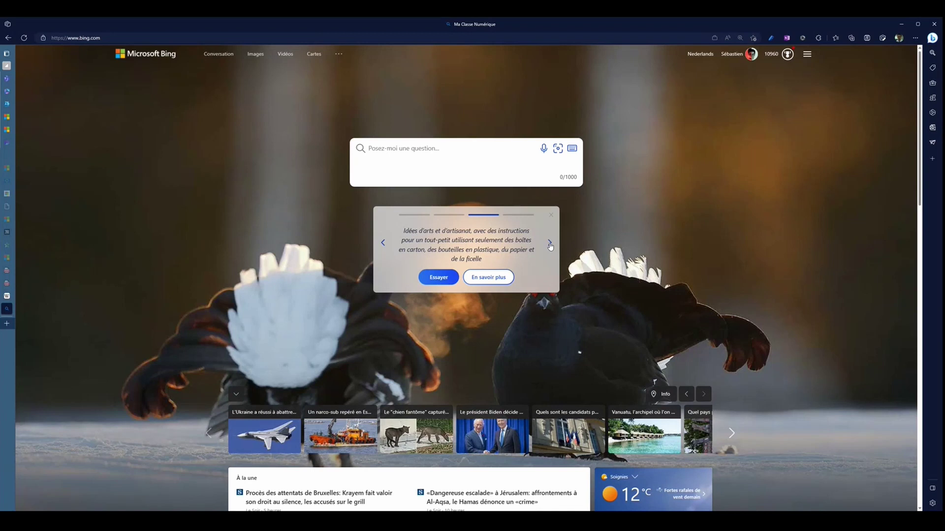
{"action": "left_click", "coordinate": [549, 245]}
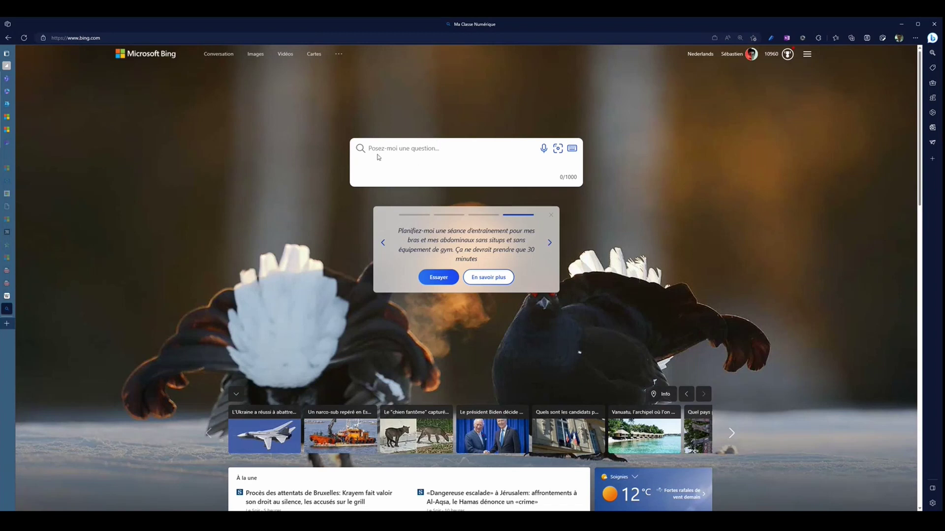
{"action": "left_click", "coordinate": [423, 146]}
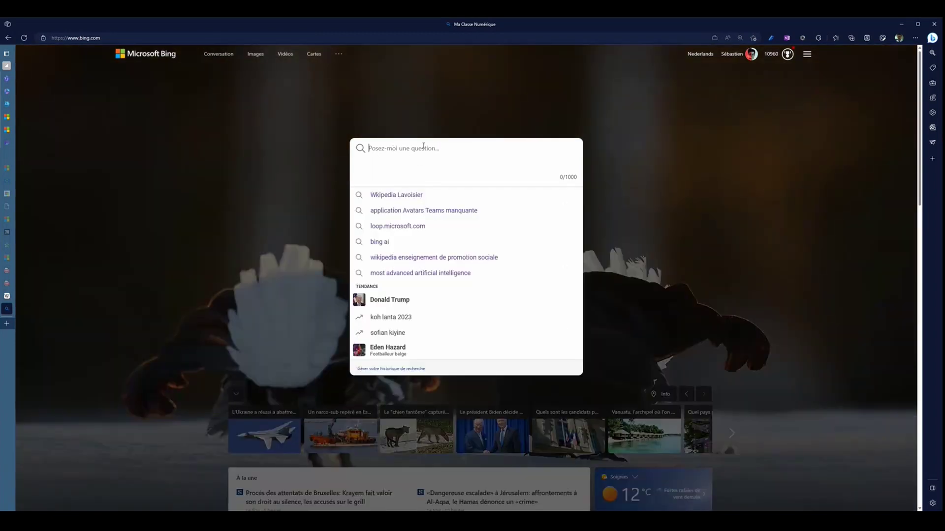
{"action": "left_click", "coordinate": [476, 126]}
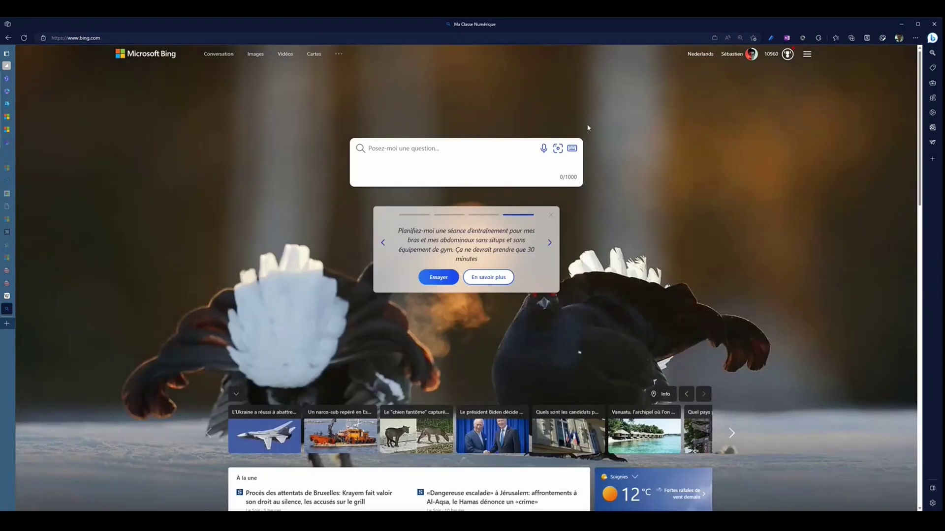
Step: Search Bing for "Parle-moi de Lavoisier"
{"action": "left_click", "coordinate": [746, 55]}
{"action": "left_click", "coordinate": [407, 149]}
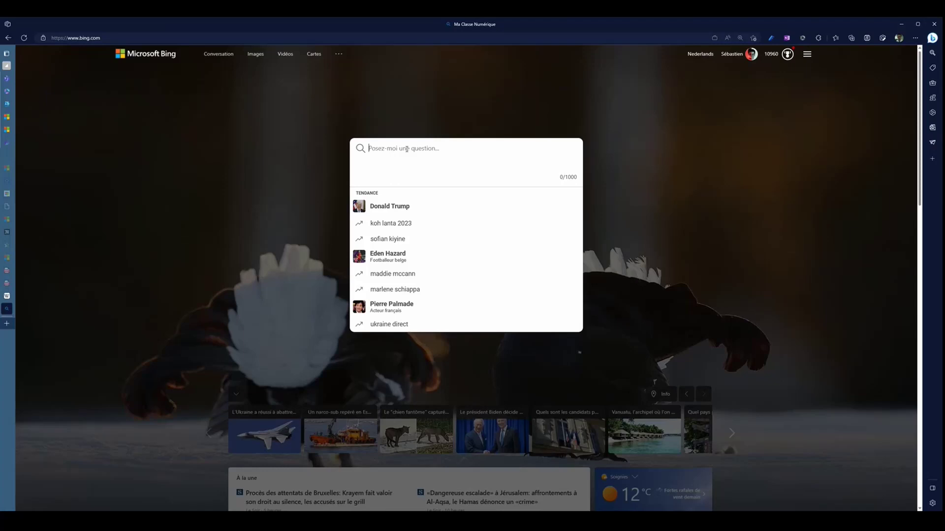
{"action": "type", "text": "Pa"}
{"action": "type", "text": "rle-moi de Lavoisier"}
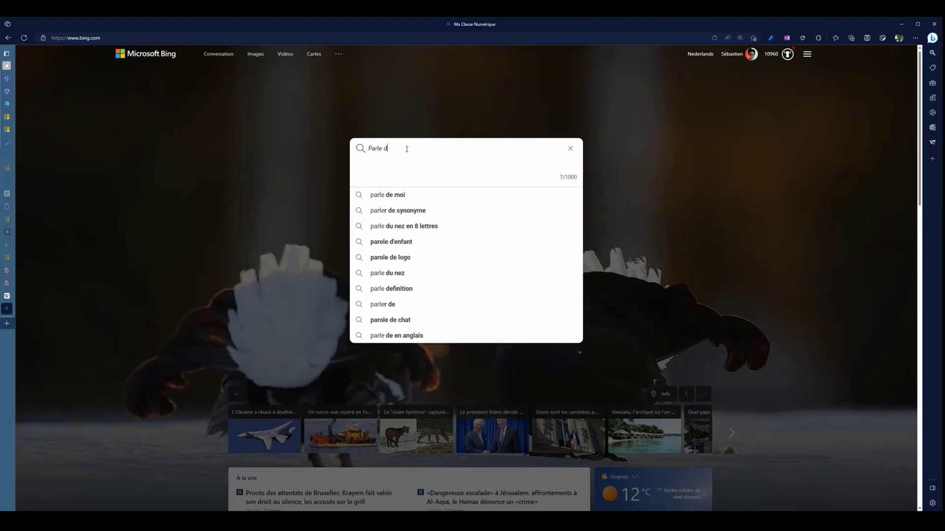
{"action": "key", "text": "Return"}
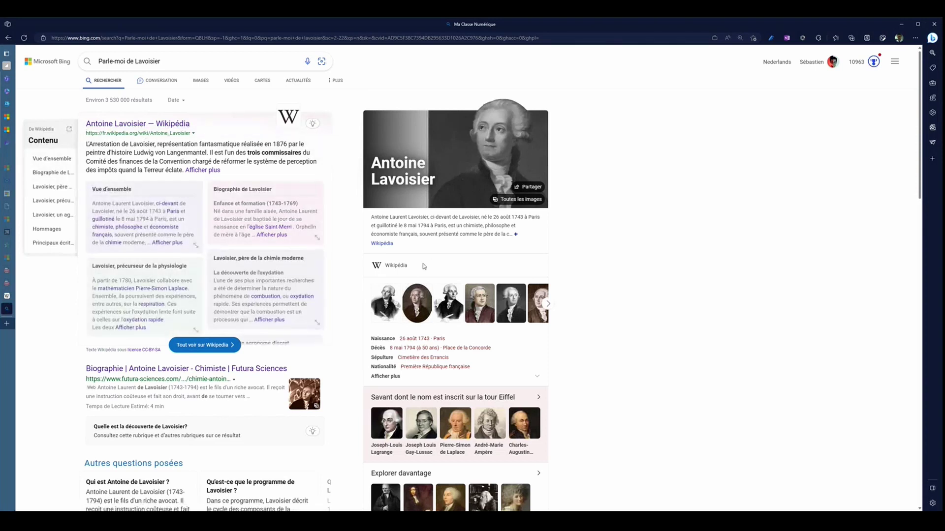
Step: Skim the Lavoisier web results and continue the same query in Bing's Conversation mode
{"action": "scroll", "coordinate": [341, 274], "scroll_direction": "down", "scroll_amount": 10}
{"action": "scroll", "coordinate": [341, 274], "scroll_direction": "up", "scroll_amount": 10}
{"action": "left_click", "coordinate": [161, 83]}
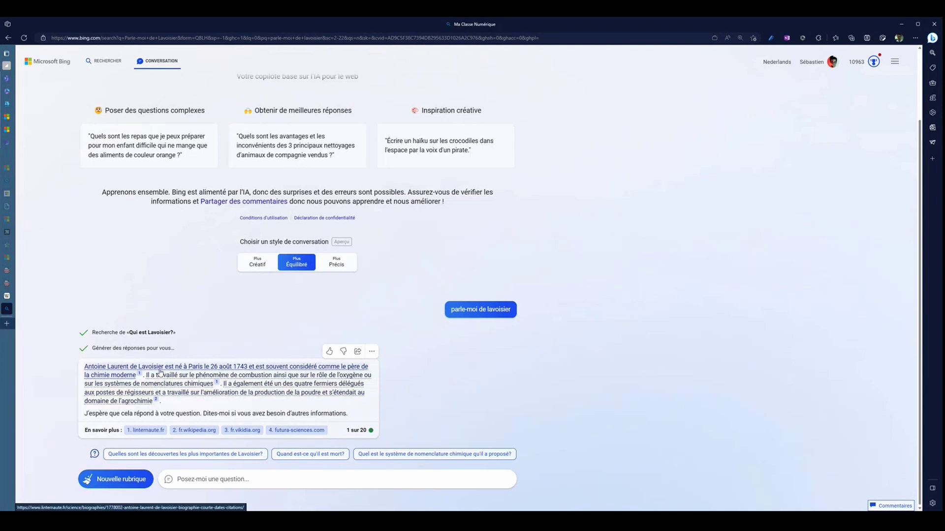
{"action": "mouse_move", "coordinate": [161, 371]}
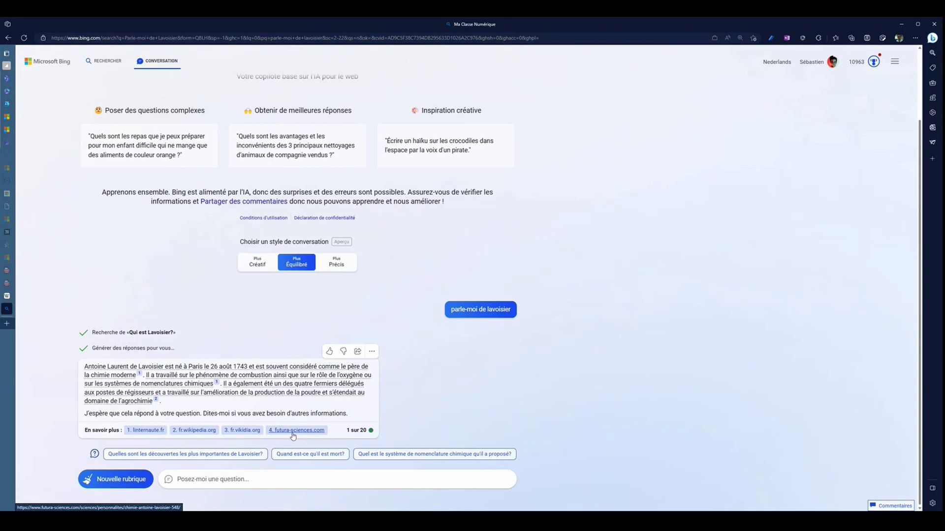
Step: Open the answer's linternaute.fr source, accept and close its data-consent notice, and skim the Lavoisier biography
{"action": "left_click", "coordinate": [146, 432]}
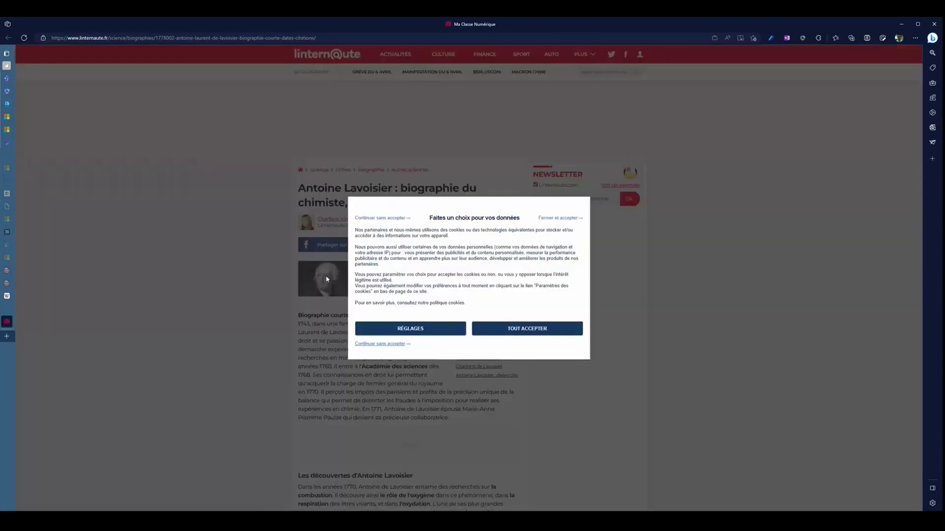
{"action": "left_click", "coordinate": [560, 218]}
{"action": "scroll", "coordinate": [387, 231], "scroll_direction": "down", "scroll_amount": 20}
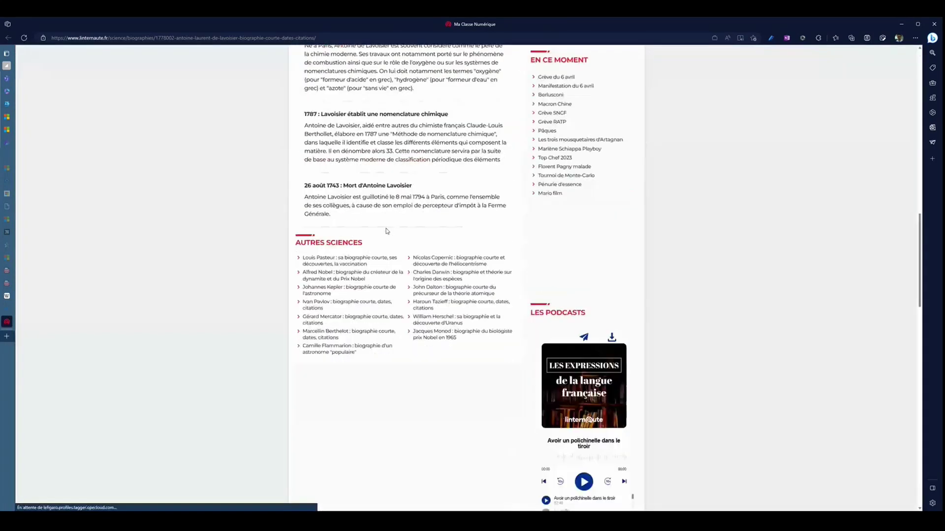
{"action": "scroll", "coordinate": [387, 231], "scroll_direction": "up", "scroll_amount": 15}
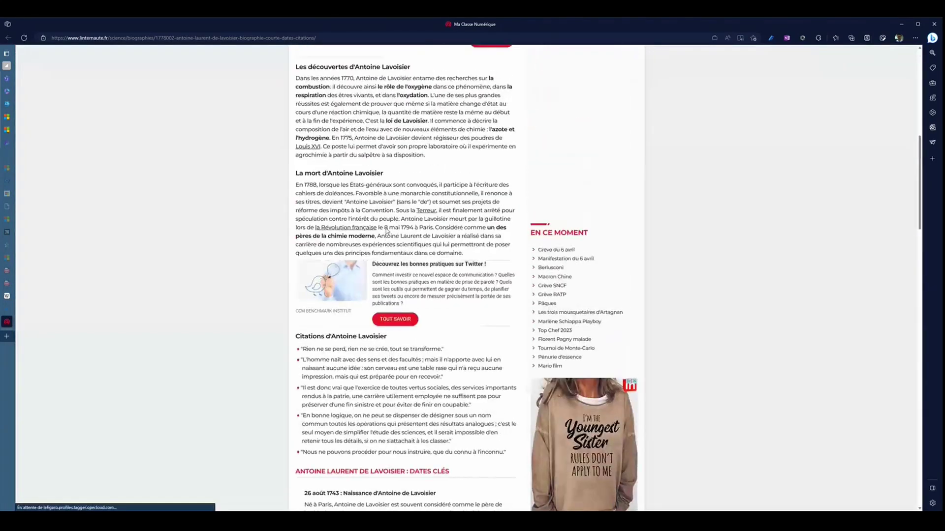
{"action": "scroll", "coordinate": [386, 231], "scroll_direction": "up", "scroll_amount": 5}
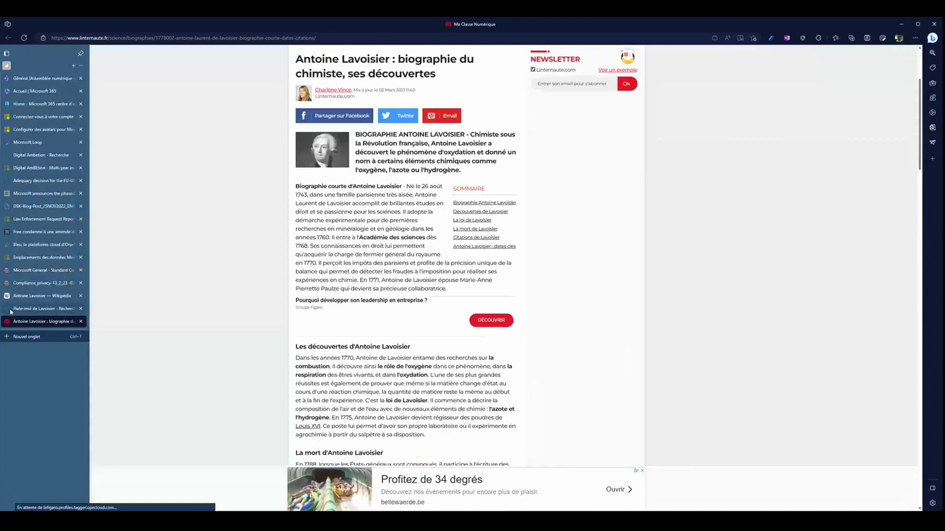
Step: Compare the Bing chat answer with the linternaute.fr article, finishing on the chat
{"action": "left_click", "coordinate": [11, 310]}
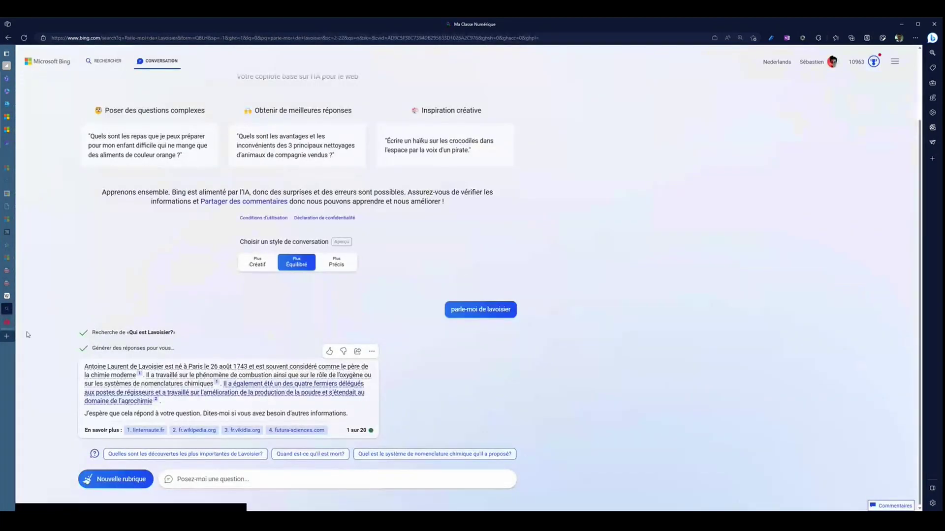
{"action": "left_click", "coordinate": [6, 323]}
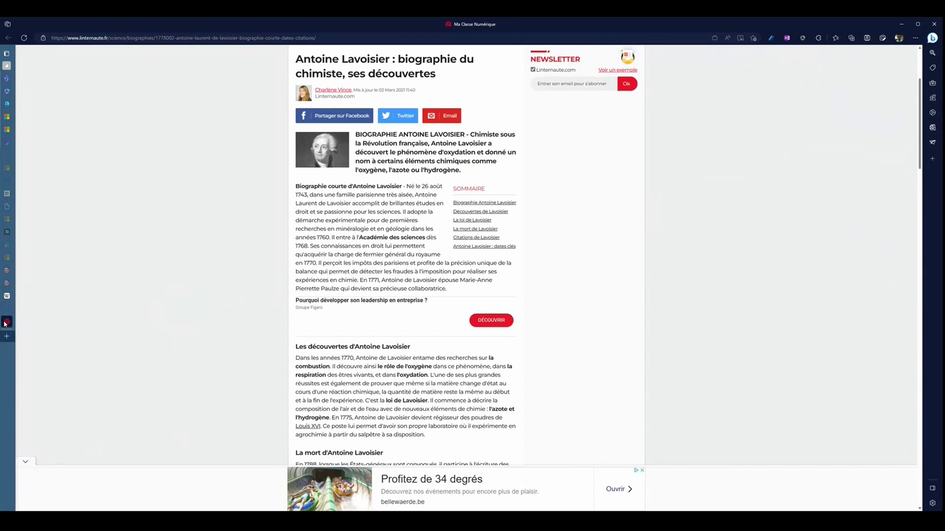
{"action": "left_click", "coordinate": [7, 314]}
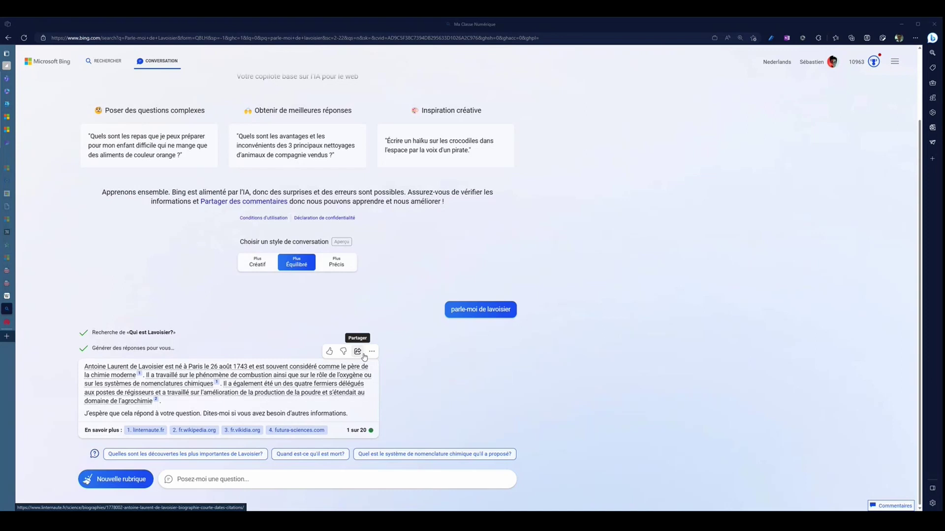
Step: Review the copy and sharing options for the Lavoisier answer and close the sharing dialog
{"action": "left_click", "coordinate": [372, 351]}
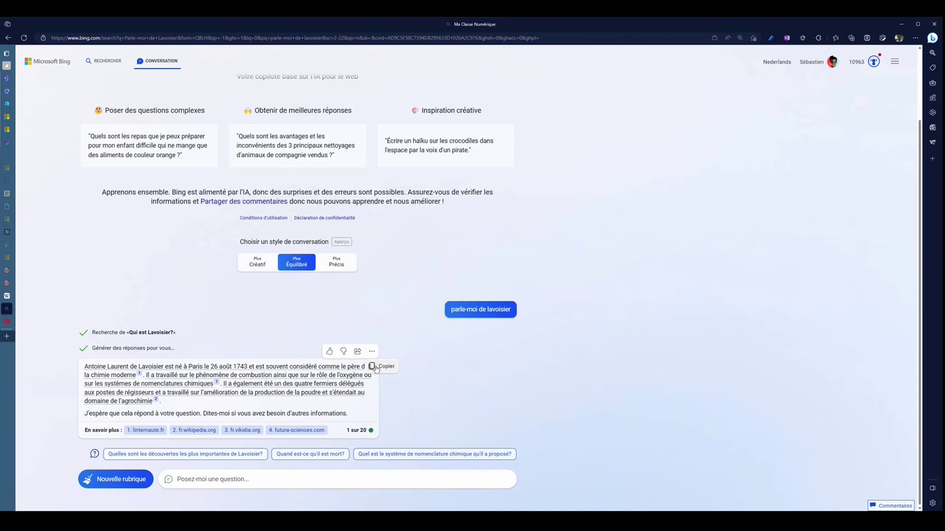
{"action": "left_click", "coordinate": [357, 351]}
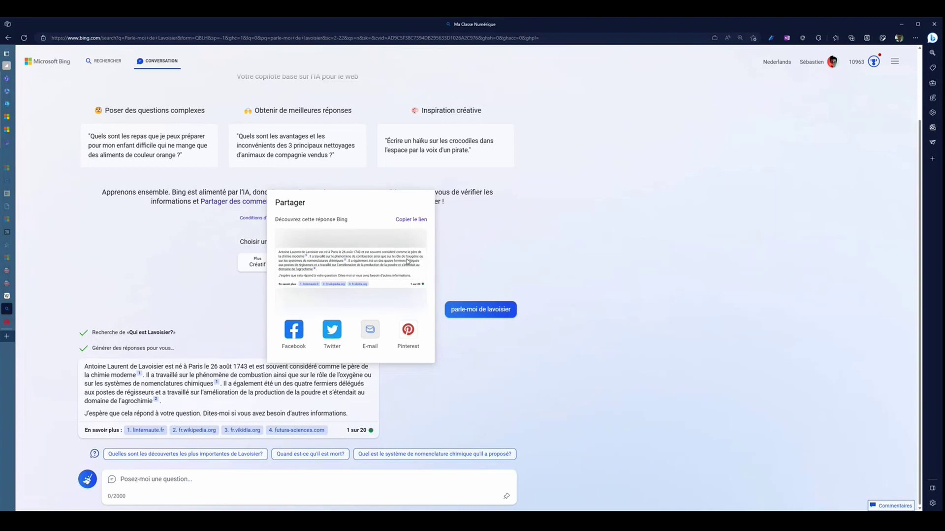
{"action": "key", "text": "Escape"}
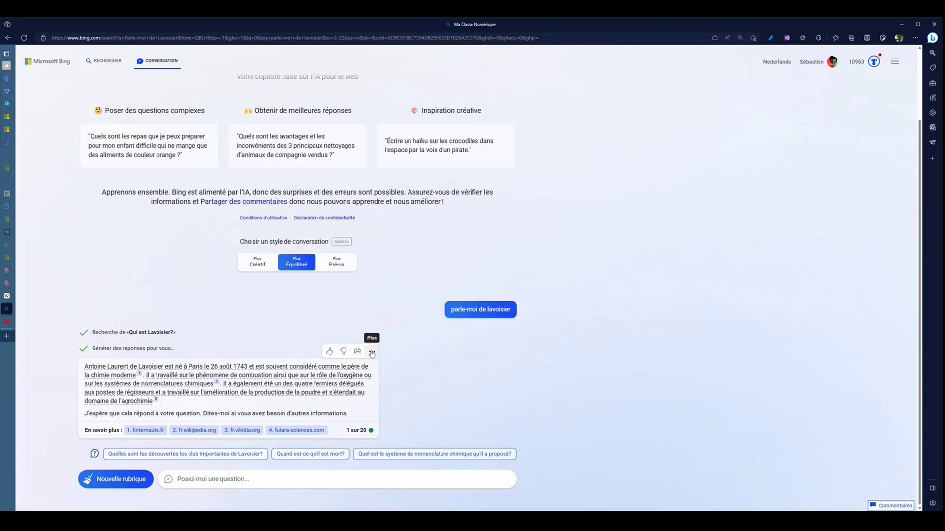
Step: Copy the Lavoisier chat answer and paste it with its sources into a new Word document
{"action": "left_click", "coordinate": [372, 352]}
{"action": "key", "text": "ctrl+Tab"}
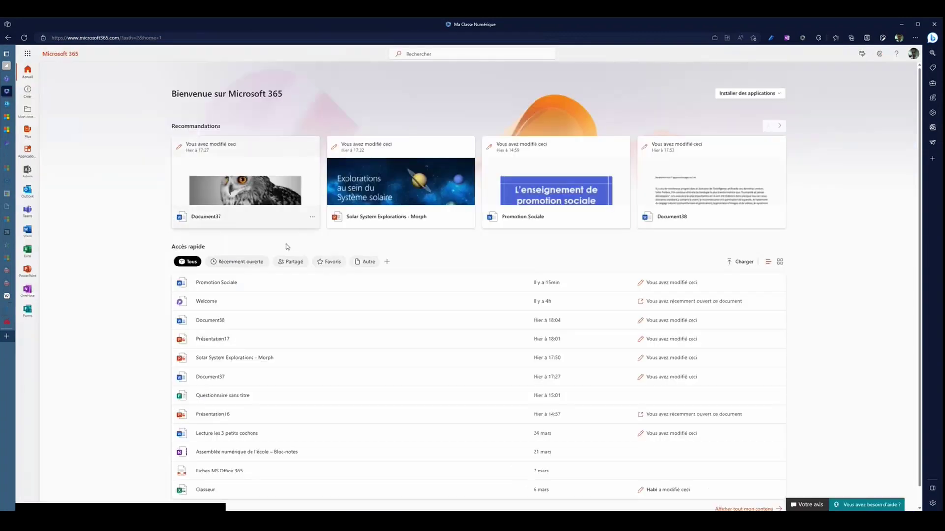
{"action": "key", "text": "ctrl+Tab"}
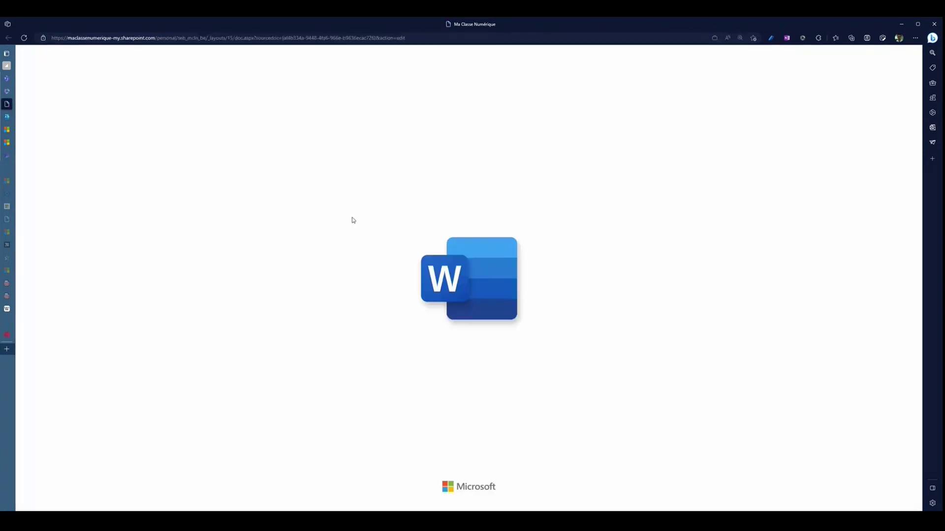
{"action": "type", "text": "Antoine Laurent de Lavoisier est né à Paris le 26 août 1743 et est souvent considéré comme le père de la chimie moderne¹. Il a travaillé sur le phénomène de combustion ainsi que sur le rôle de l'oxygène ou sur les systèmes de nomenclatures chimiques¹. Il a également été un des quatre fermiers délégués aux postes de régisseurs et a travaillé sur l'amélioration de la production de la poudre et s'étendait au domaine de l'agrochimie².  J'espère que cela répond à votre question. Dites-moi si vous avez besoin d'autres informations.  Source : conversation avec Bing, 05/04/2023(1) Antoine Lavoisier : biographie du chimiste, ses découvertes - Linternaute. https://www.linternaute.fr/science/biographies/1778002-antoine-laurent-de-lavoisier-biographie-courte-dates-citations/ Consultée 05/04/2023. (2) Antoine Lavoisier — Wikipédia. https://fr.wikipedia.org/wiki/Antoine_Lavoisier Consultée 05/04/2023. (3) Antoine Lavoisier - Vikidia, l'encyclopédie des 8-13 ans. https://fr.vikidia.org/wiki/Antoine_Lavoisier Consultée 05/04/2023. (4) Biographie | Antoine Lavoisier - Chimiste | Futura Sciences. https://www.futura-sciences.com/sciences/personnalites/chimie-antoine-lavoisier-548/ Consultée 05/04/2023."}
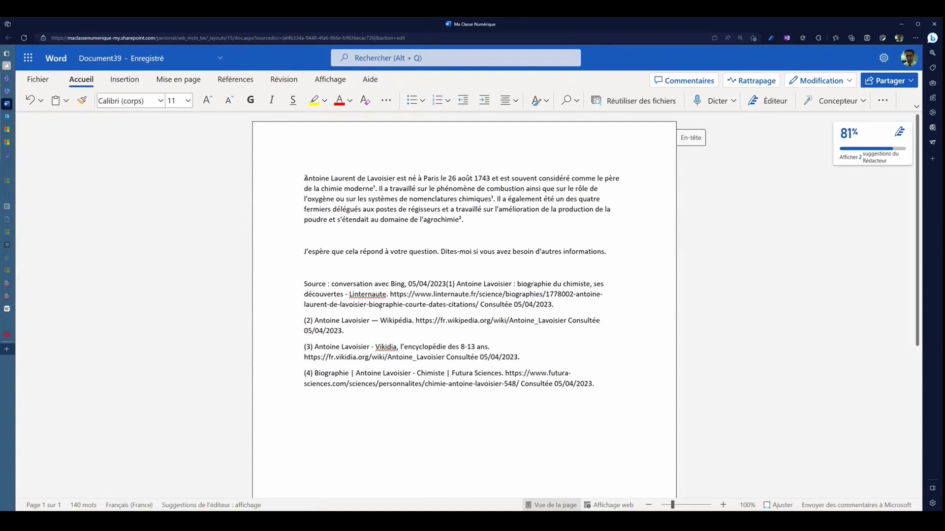
Step: Review the pasted answer and its references, and move source (1) onto its own line after "Source : conversation avec Bing, 05/04/2023"
{"action": "left_click_drag", "start_coordinate": [305, 178], "coordinate": [442, 211]}
{"action": "left_click", "coordinate": [427, 199]}
{"action": "left_click_drag", "start_coordinate": [373, 188], "coordinate": [377, 188]}
{"action": "left_click", "coordinate": [360, 231]}
{"action": "left_click_drag", "start_coordinate": [303, 284], "coordinate": [590, 398]}
{"action": "left_click", "coordinate": [432, 286]}
{"action": "key", "text": "Return"}
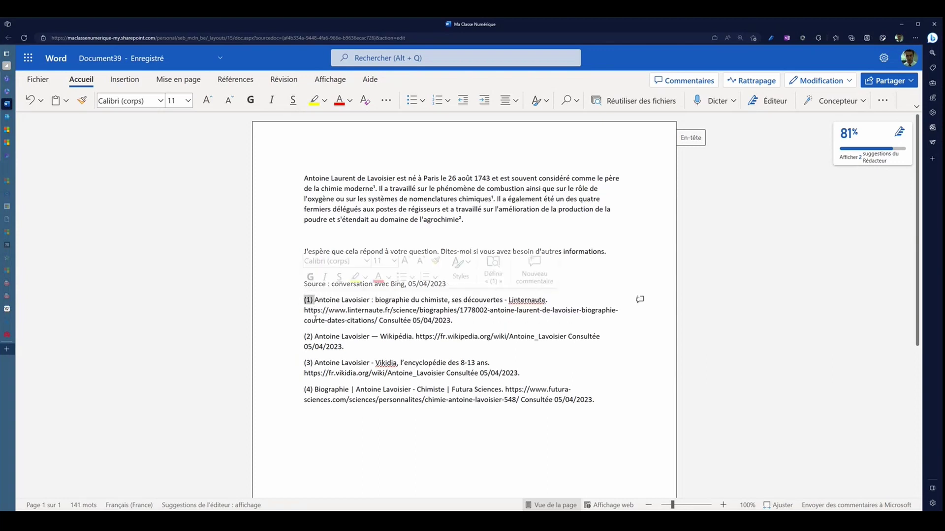
Step: Examine the title, web address and consultation date of source (1) in the document
{"action": "left_click", "coordinate": [403, 320]}
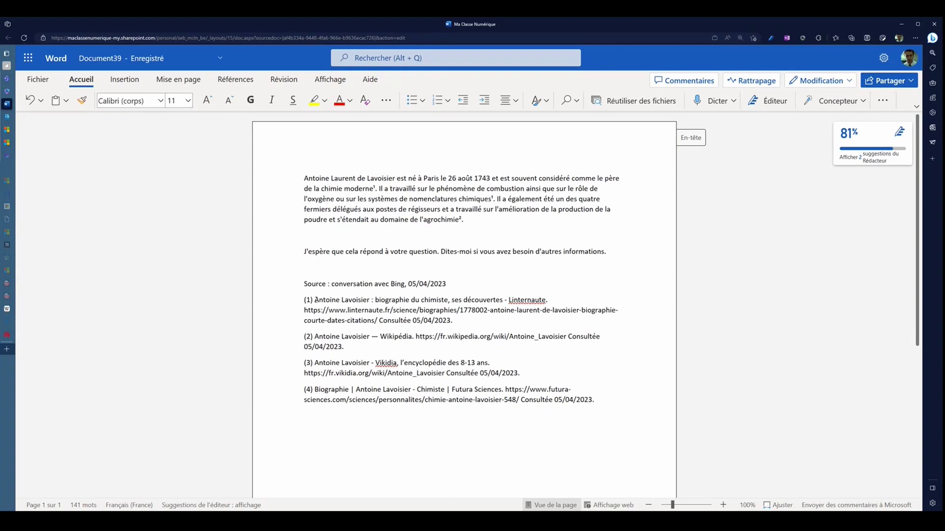
{"action": "left_click_drag", "start_coordinate": [315, 300], "coordinate": [554, 301]}
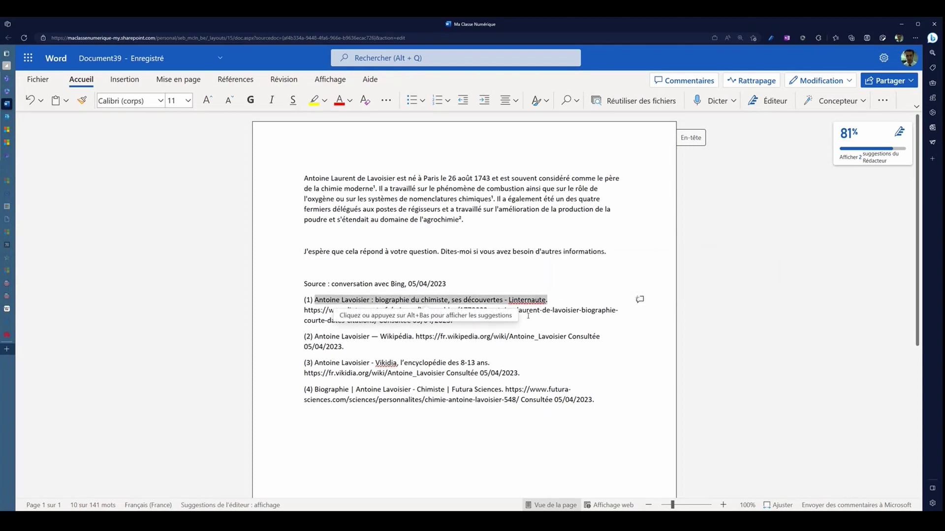
{"action": "left_click", "coordinate": [579, 320]}
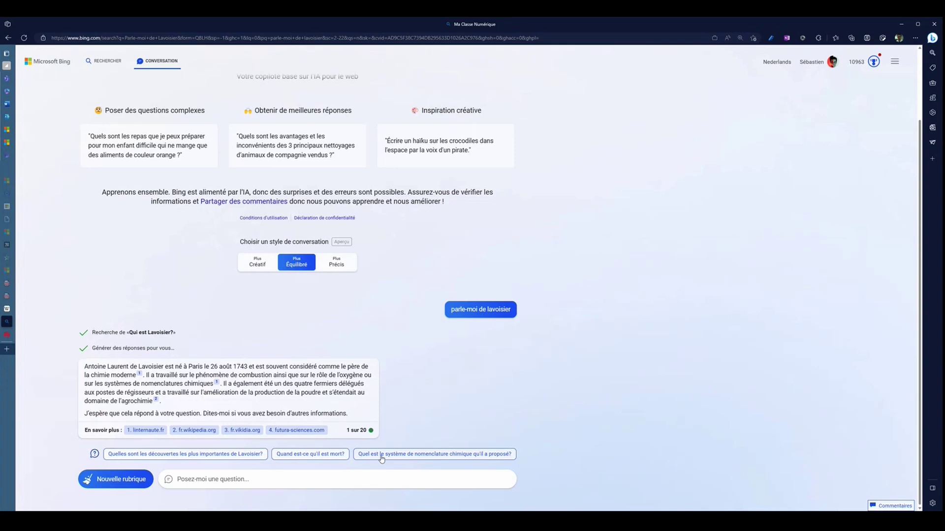
Step: Return to the Bing chat, ask the suggested "Quelles sont les découvertes les plus importantes de Lavoisier?" and expand the answer's full source list
{"action": "left_click", "coordinate": [153, 453]}
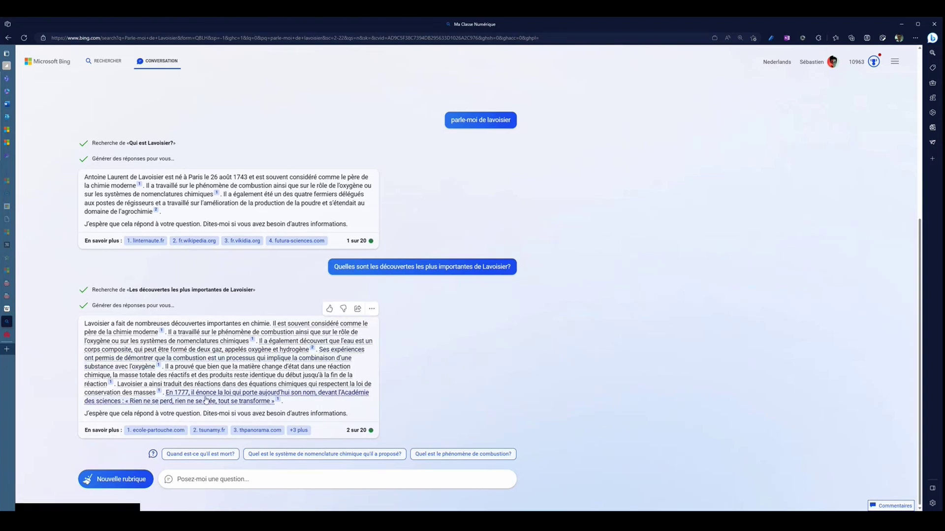
{"action": "left_click", "coordinate": [301, 430]}
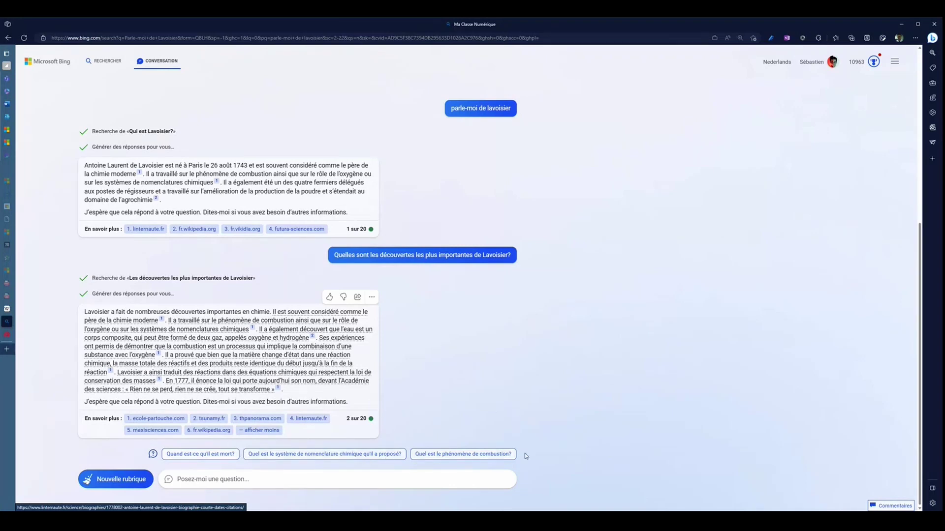
Step: Ask the suggested "Quel est le système de nomenclature chimique qu'il a proposé?" and review the earlier replies' counters and the start of the conversation
{"action": "left_click", "coordinate": [342, 459]}
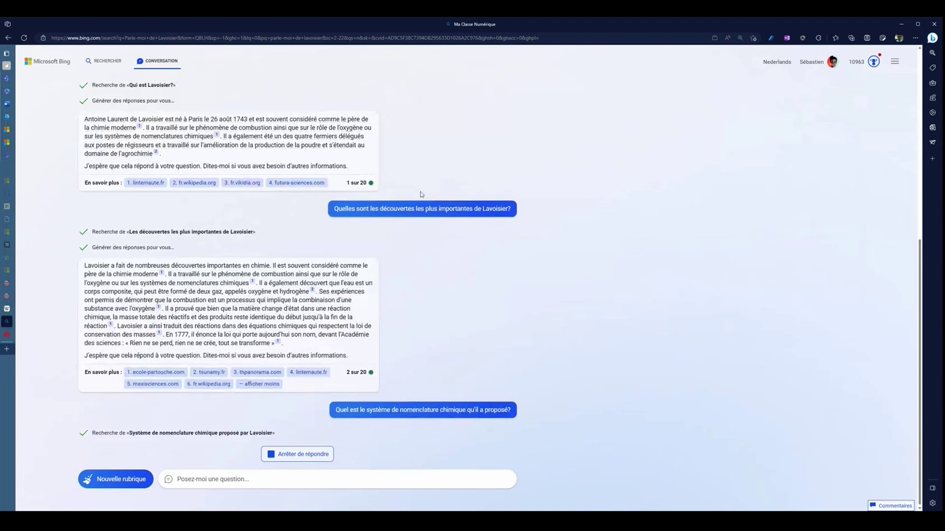
{"action": "double_click", "coordinate": [349, 191]}
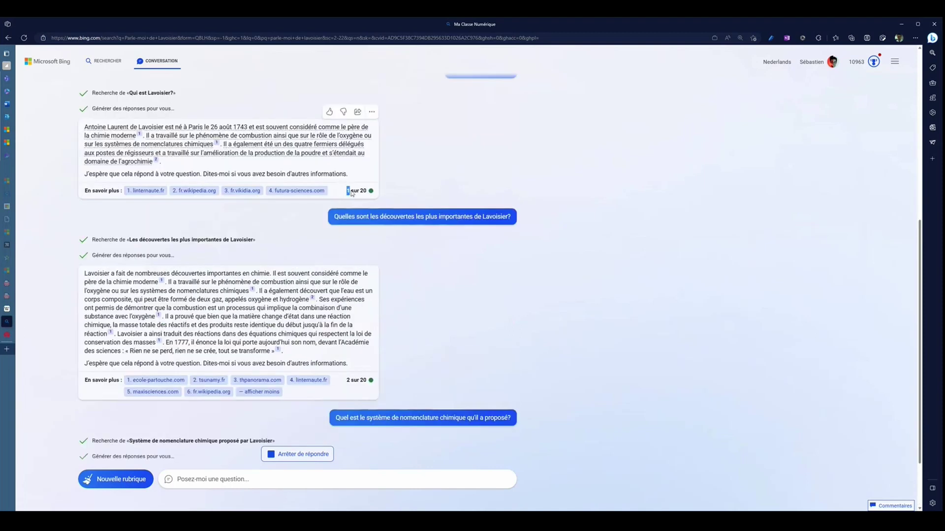
{"action": "left_click_drag", "start_coordinate": [349, 389], "coordinate": [355, 381]}
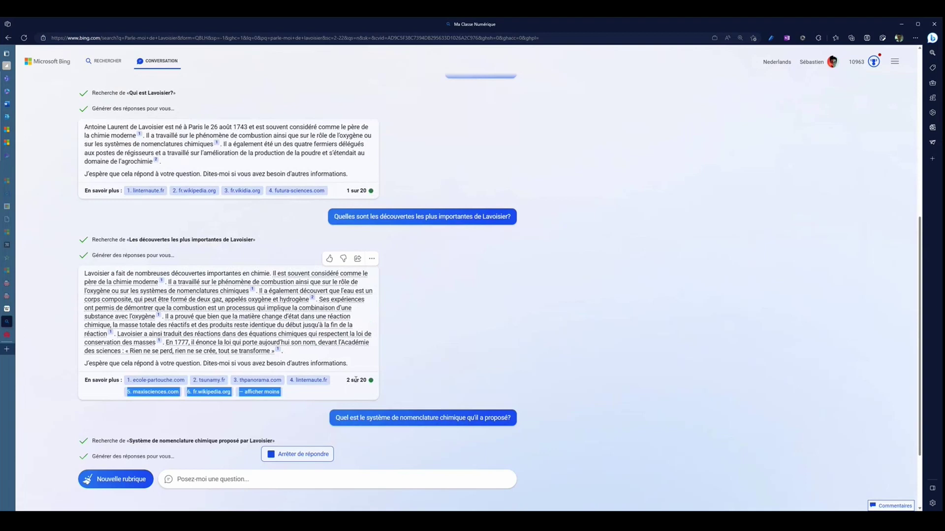
{"action": "left_click", "coordinate": [378, 194]}
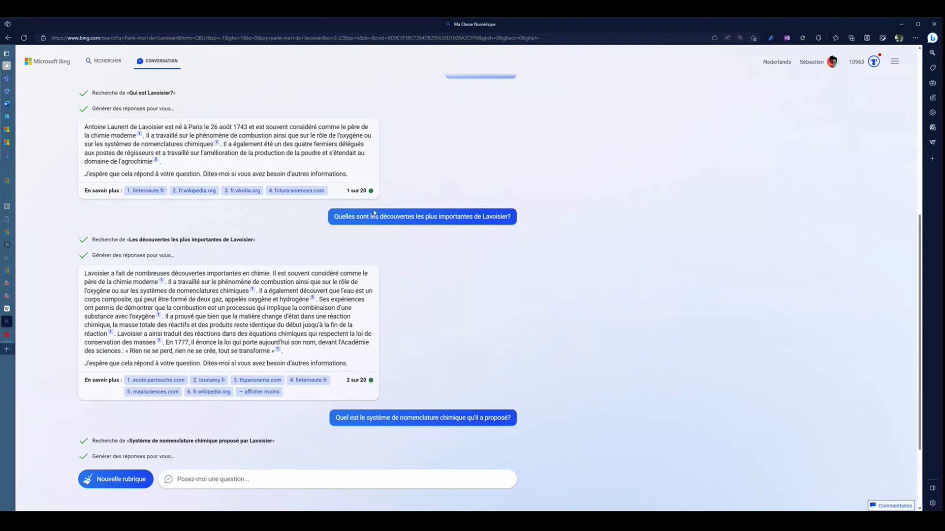
{"action": "mouse_move", "coordinate": [370, 194]}
{"action": "scroll", "coordinate": [110, 478], "scroll_direction": "up", "scroll_amount": 7}
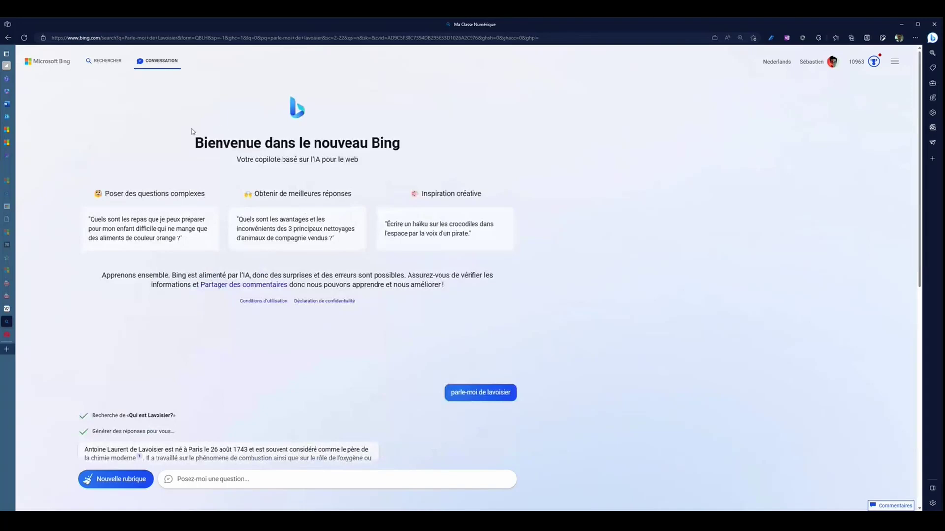
Step: Highlight the welcome and AI error notice text at the start of the conversation, and start a new chat topic
{"action": "left_click_drag", "start_coordinate": [192, 142], "coordinate": [489, 286]}
{"action": "left_click", "coordinate": [491, 287]}
{"action": "left_click", "coordinate": [122, 480]}
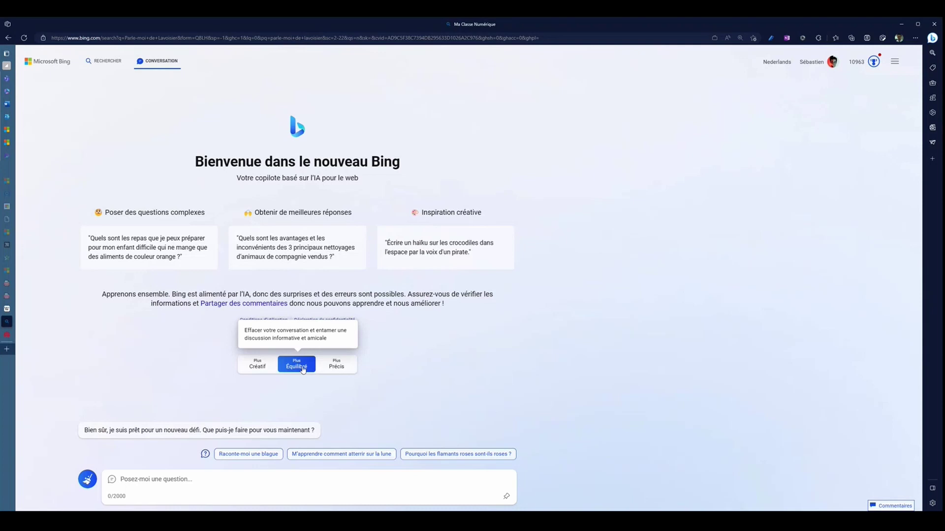
Step: Compare the "Plus Créatif" and "Plus Précis" conversation styles and settle on "Plus Créatif"
{"action": "left_click", "coordinate": [252, 369]}
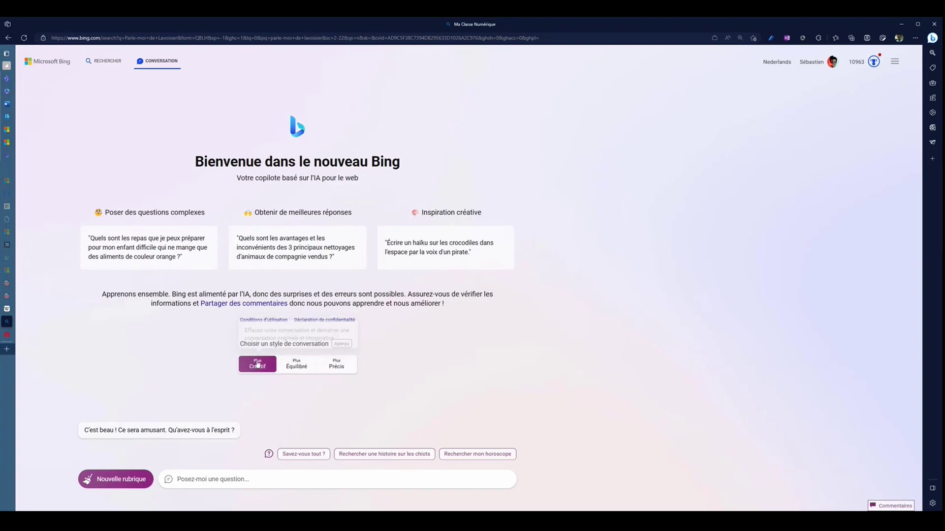
{"action": "left_click", "coordinate": [337, 365]}
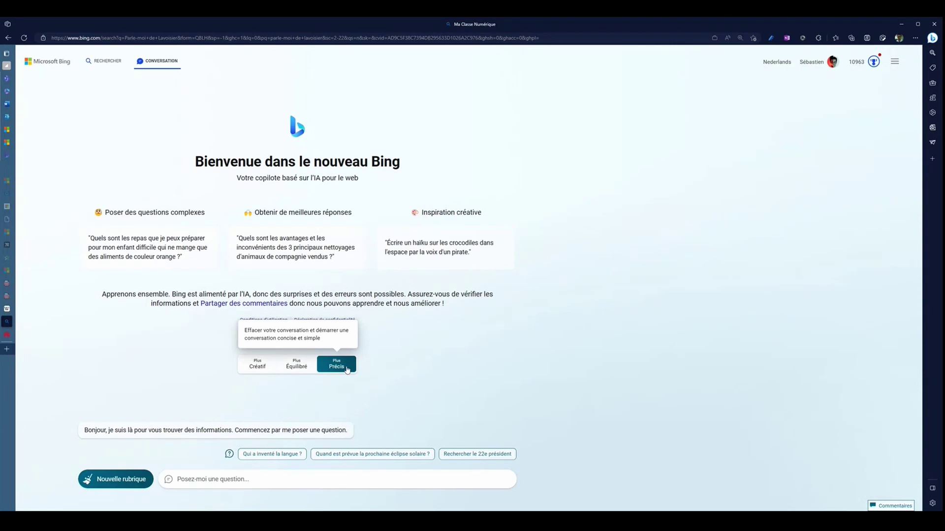
{"action": "left_click", "coordinate": [256, 364]}
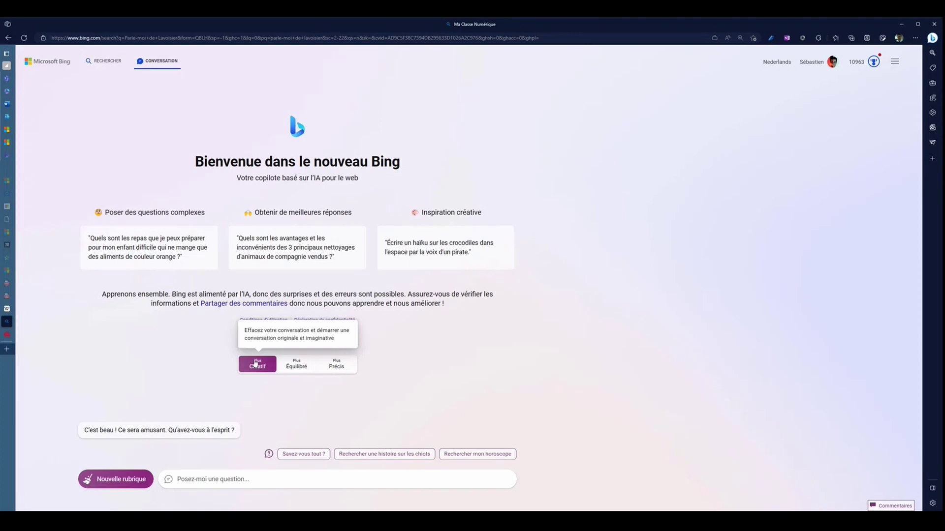
{"action": "key", "text": "Right"}
{"action": "key", "text": "Right"}
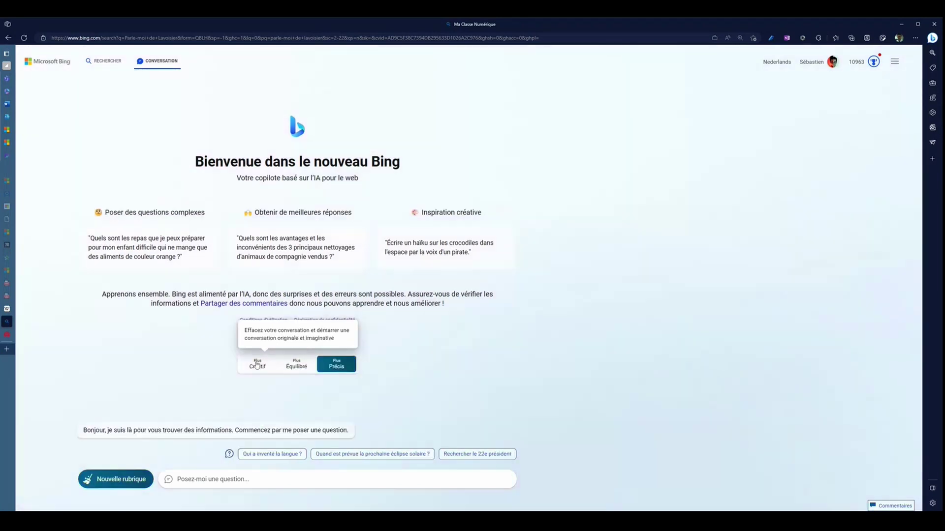
{"action": "left_click", "coordinate": [256, 364]}
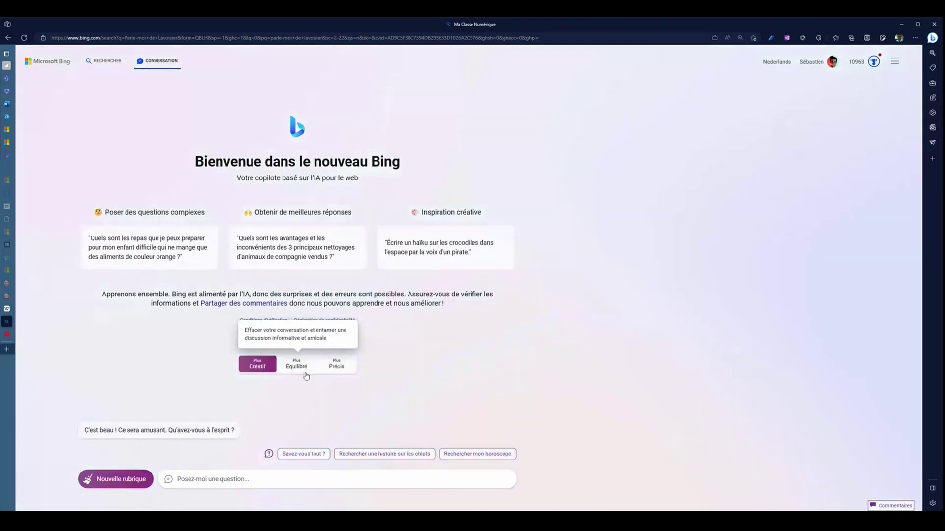
Step: Ask the chat "Rédige moi une lecture pour mes élèves de 8 ans sur une histoire d'ours."
{"action": "left_click", "coordinate": [210, 477]}
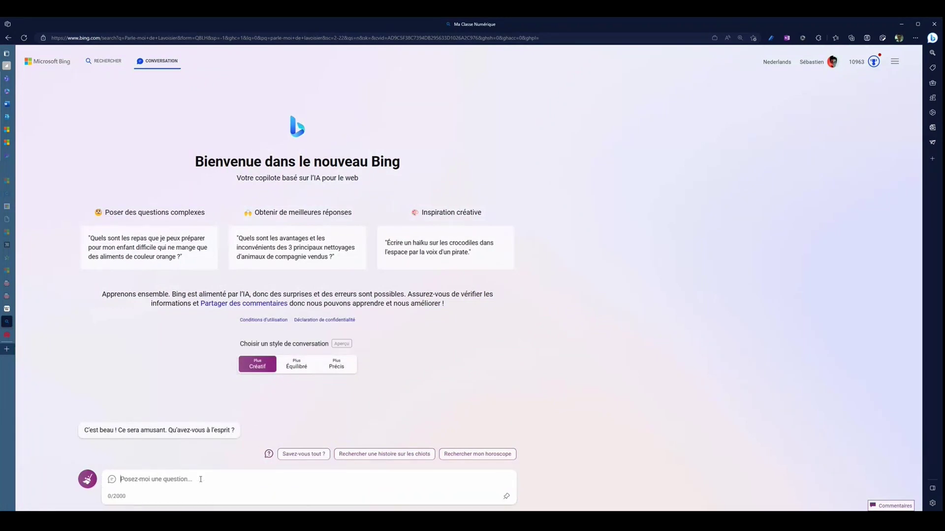
{"action": "type", "text": "Rédige moi une lecture pour mes élè"}
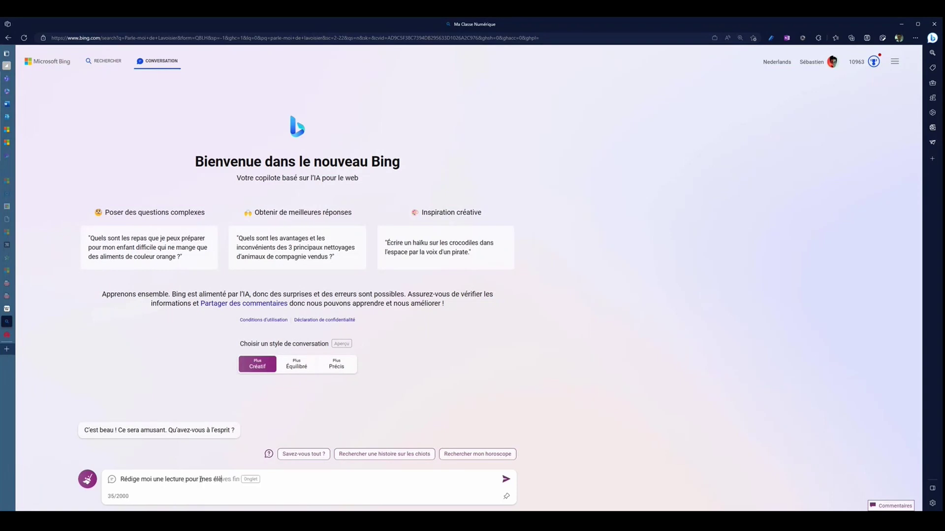
{"action": "type", "text": "ves de 8 ans sur une histoire d"}
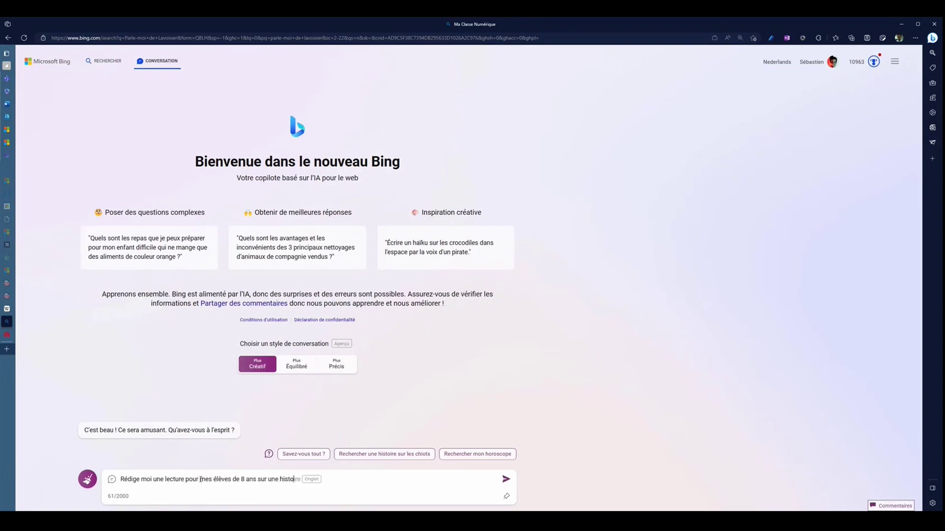
{"action": "type", "text": "'ours."}
{"action": "key", "text": "Return"}
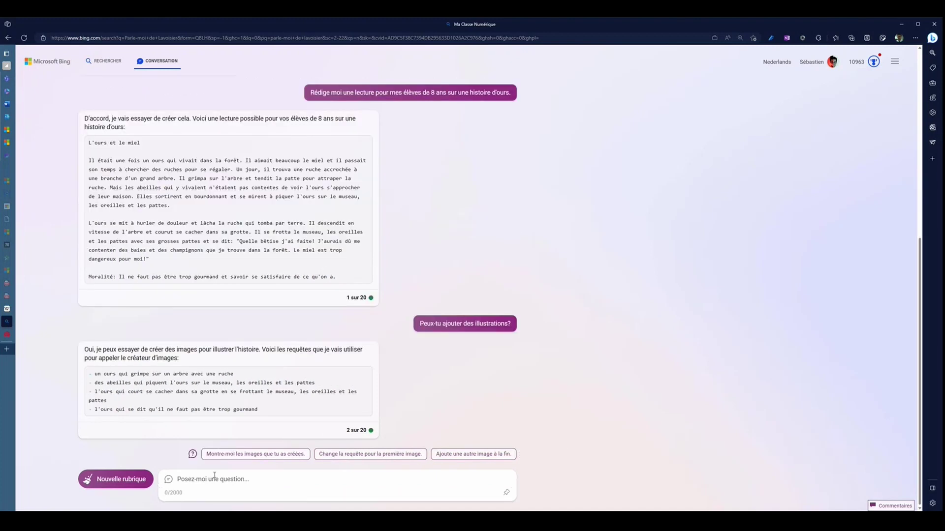
Step: Try requesting "Draw me a bear eating some honey near a tree." within the French bear story conversation
{"action": "left_click", "coordinate": [209, 479]}
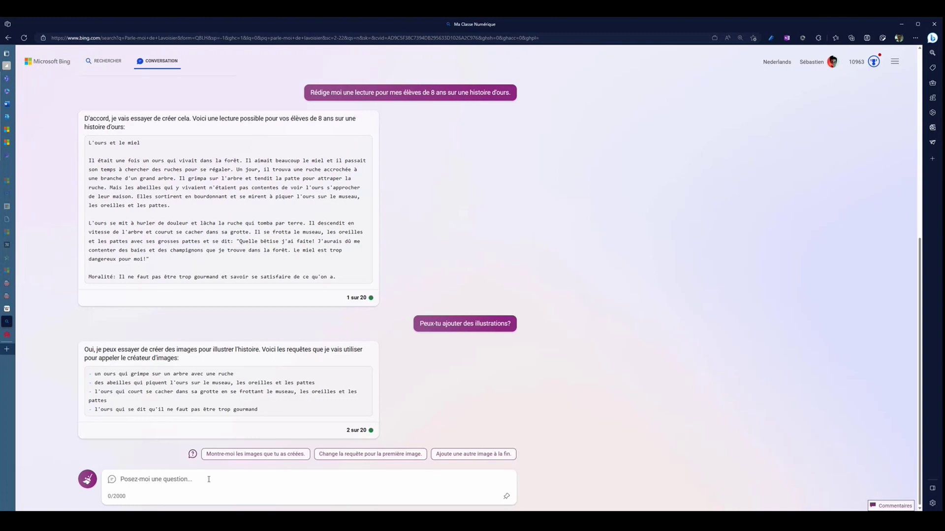
{"action": "type", "text": "Draw"}
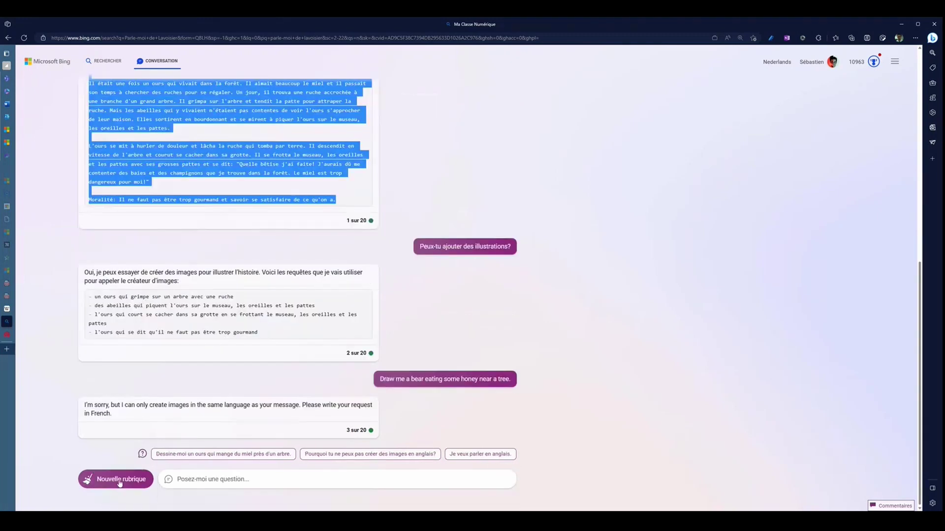
Step: In a new topic, send "let's talk in english" and request "Draw me a bear eating some honey near a tree"
{"action": "left_click", "coordinate": [116, 481]}
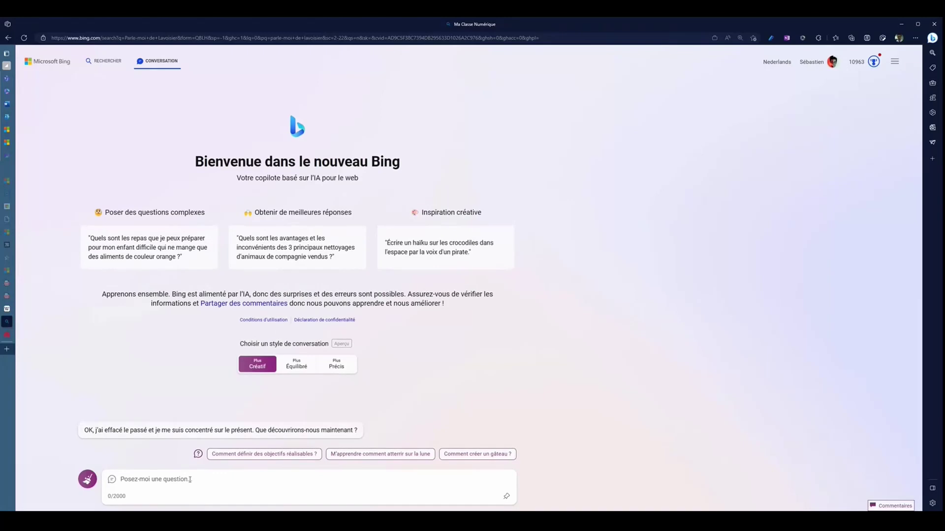
{"action": "type", "text": "let's talk in english"}
{"action": "key", "text": "Return"}
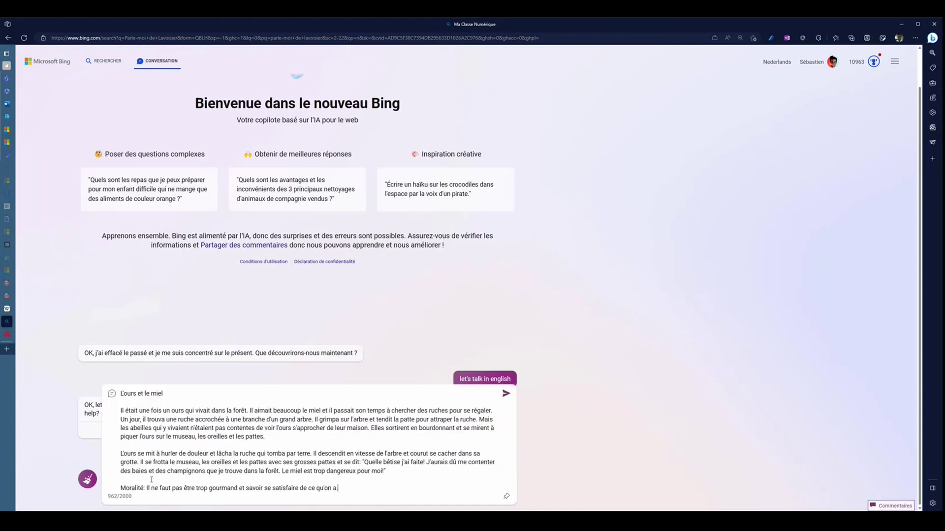
{"action": "type", "text": "Draw me a bear eating some honey near a tree"}
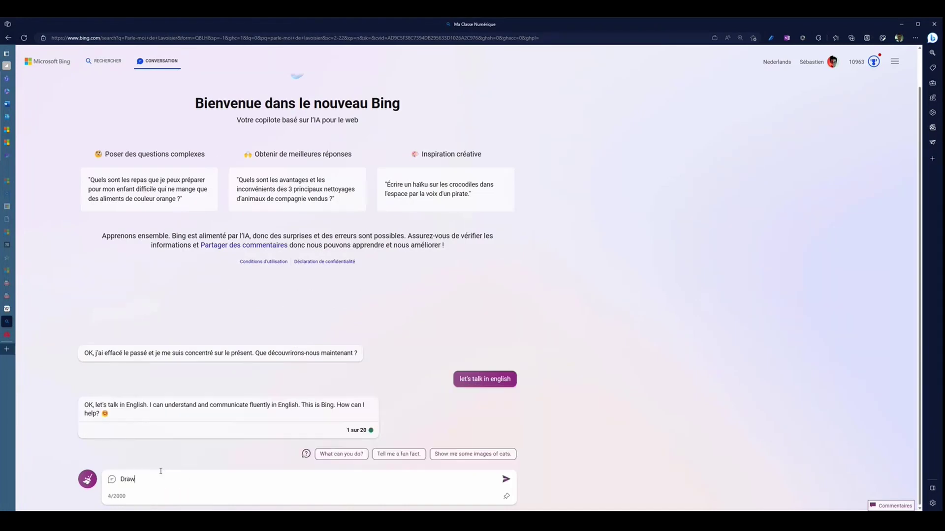
{"action": "key", "text": "Return"}
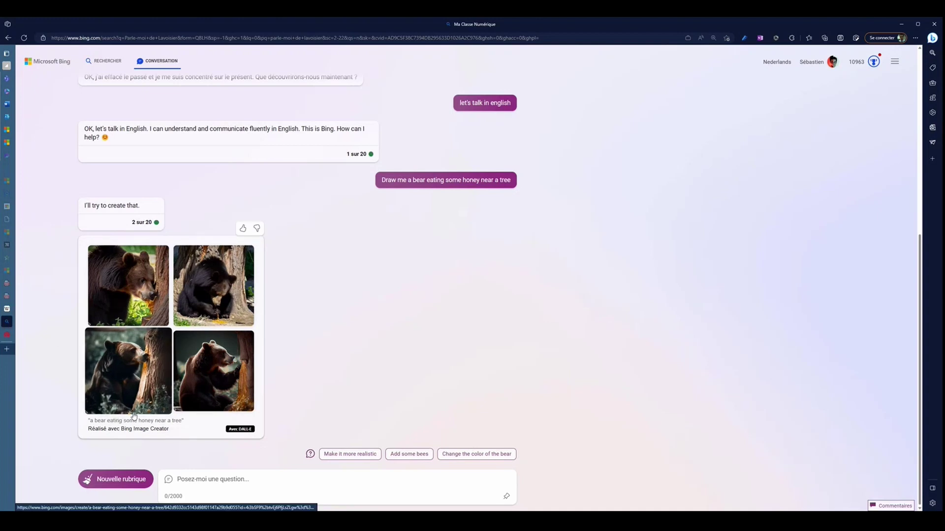
Step: Copy the generated image of the bear with its paw on the honey-covered trunk and paste it into the Word document
{"action": "left_click", "coordinate": [210, 376]}
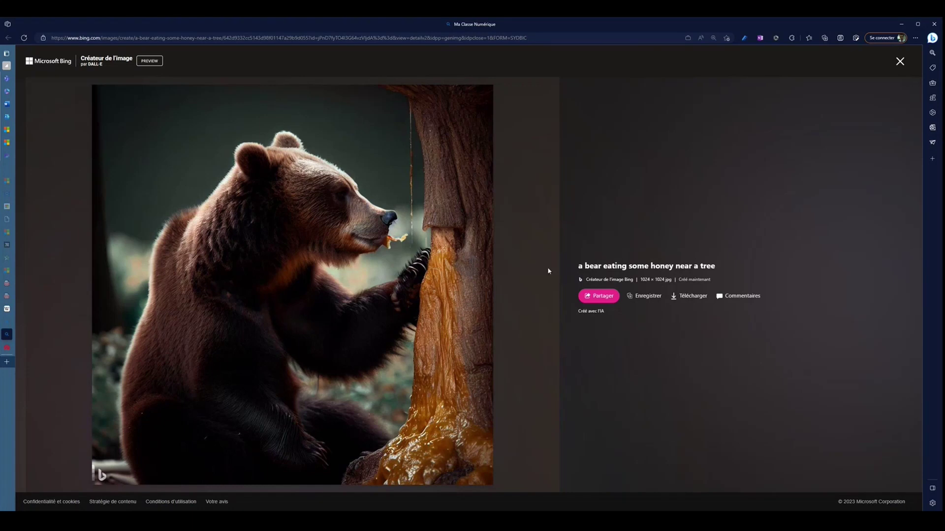
{"action": "right_click", "coordinate": [299, 202]}
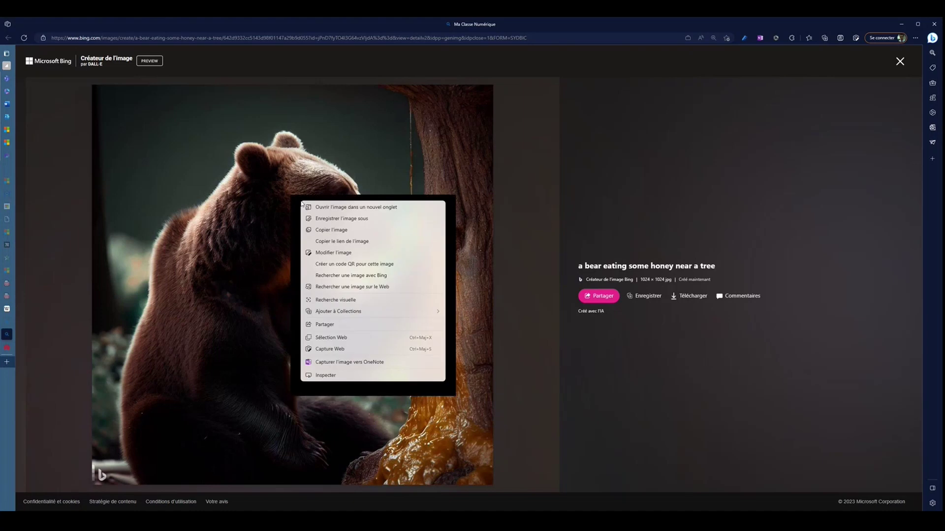
{"action": "left_click", "coordinate": [321, 230]}
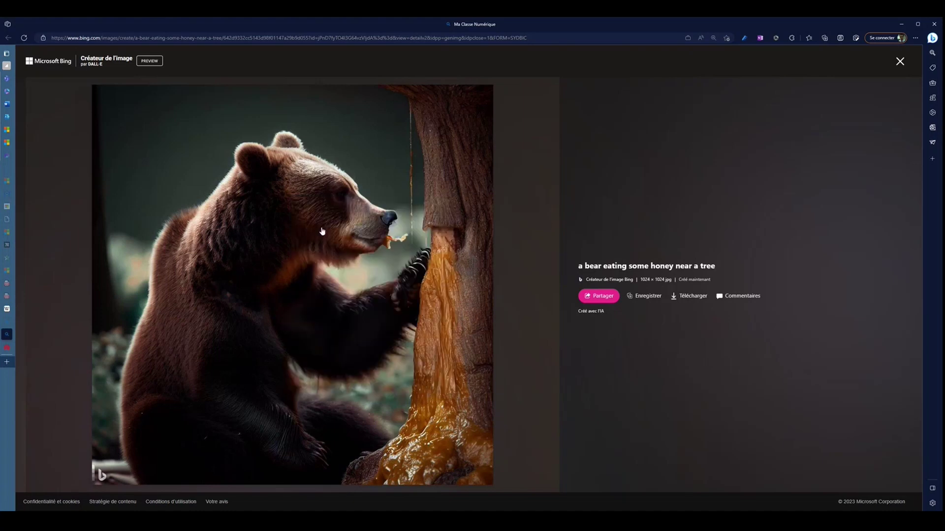
{"action": "left_click", "coordinate": [7, 104]}
{"action": "key", "text": "Return"}
{"action": "key", "text": "ctrl+v"}
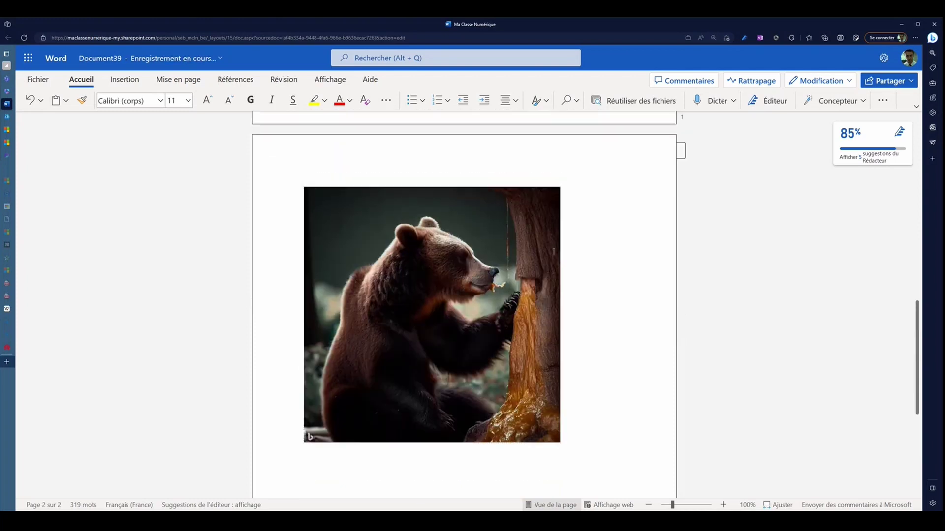
{"action": "scroll", "coordinate": [450, 335], "scroll_direction": "down", "scroll_amount": 1}
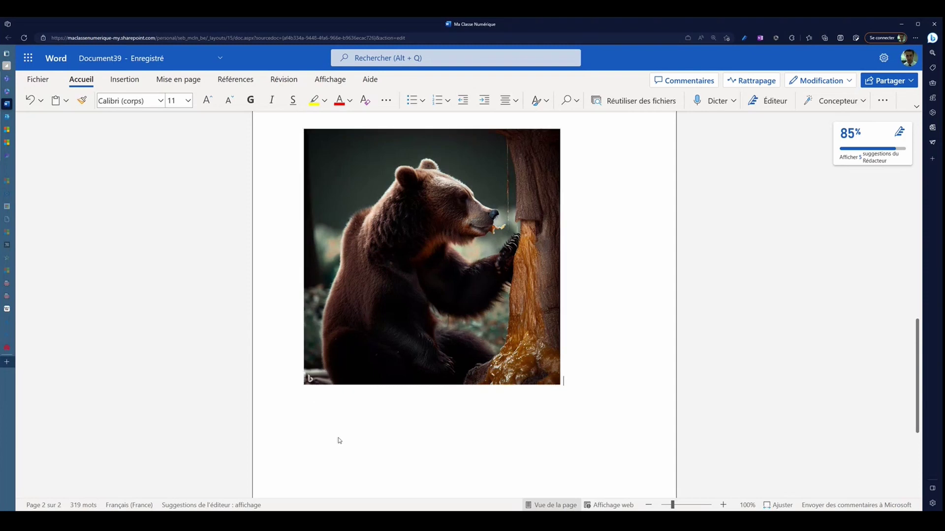
{"action": "key", "text": "shift+Left"}
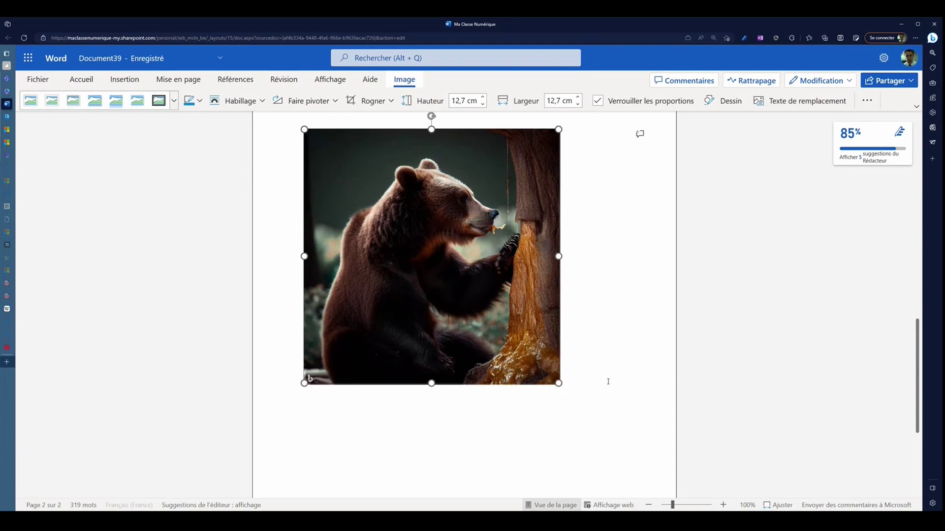
{"action": "key", "text": "Right"}
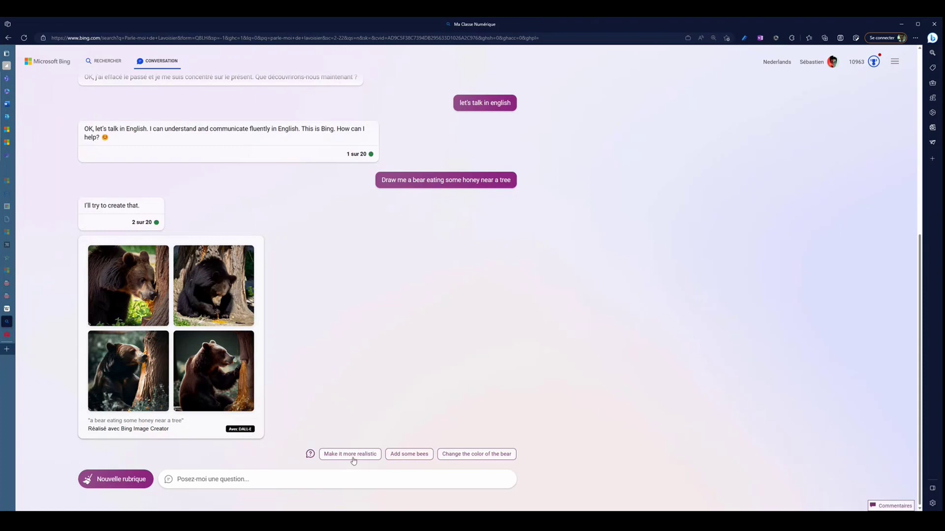
Step: Back in the Bing chat, request the suggested "Add some bees" and view the image of the bear under the light-green tree enlarged
{"action": "left_click", "coordinate": [414, 458]}
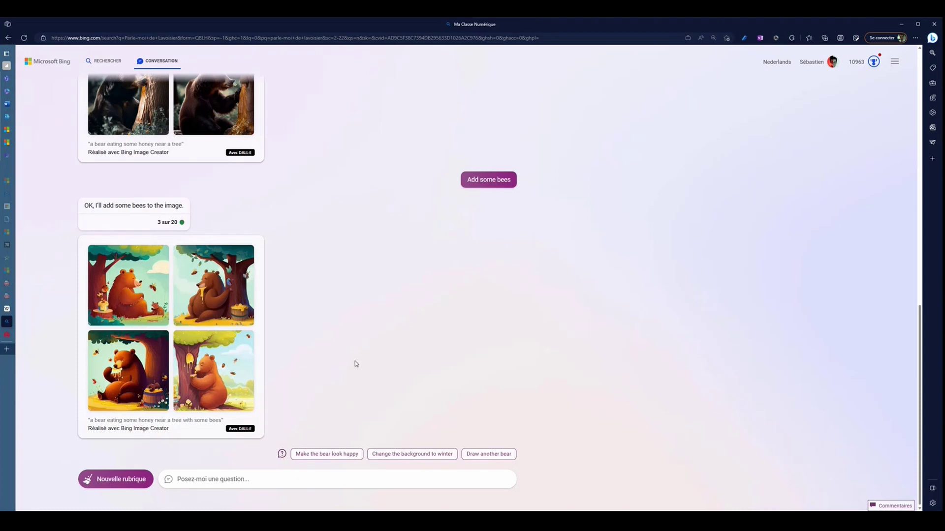
{"action": "left_click", "coordinate": [224, 377]}
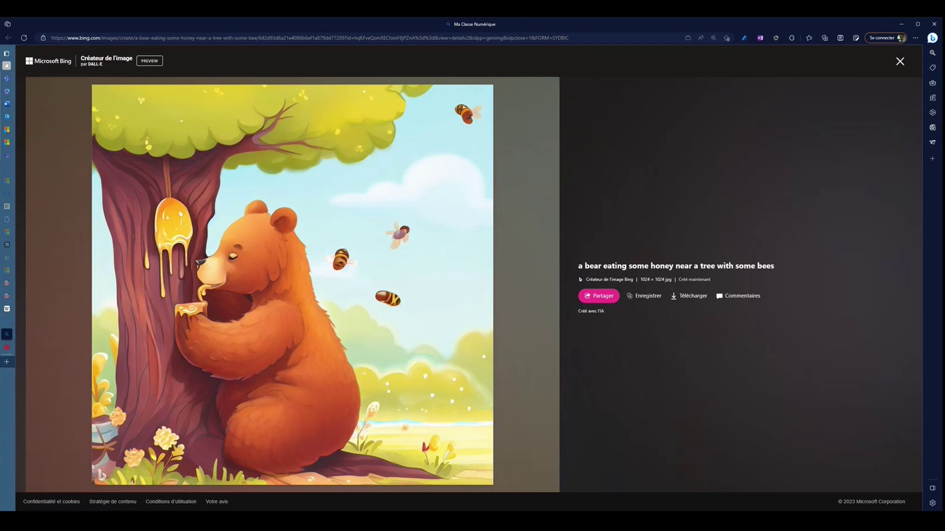
{"action": "left_click", "coordinate": [900, 61]}
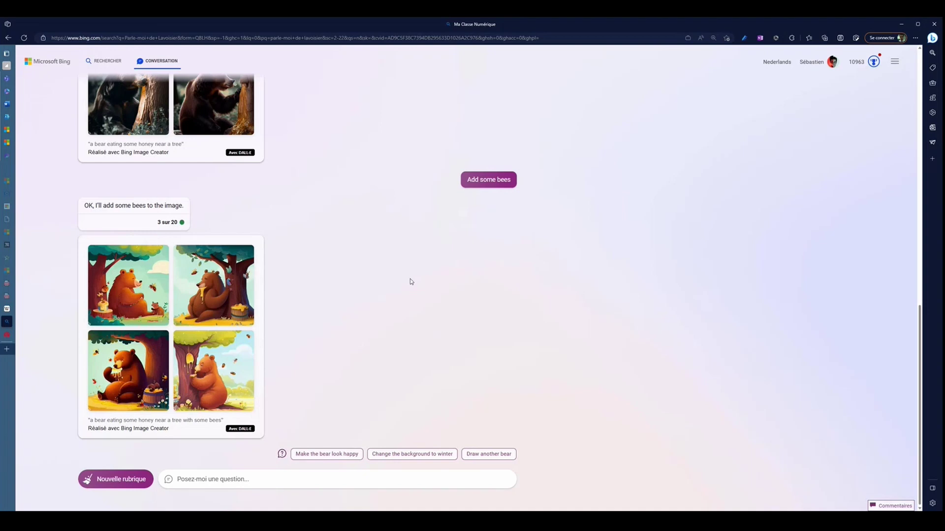
Step: Request "Make it with a style like Dalli" for the bear images and look back through the conversation
{"action": "type", "text": "Make it with a style like Mar"}
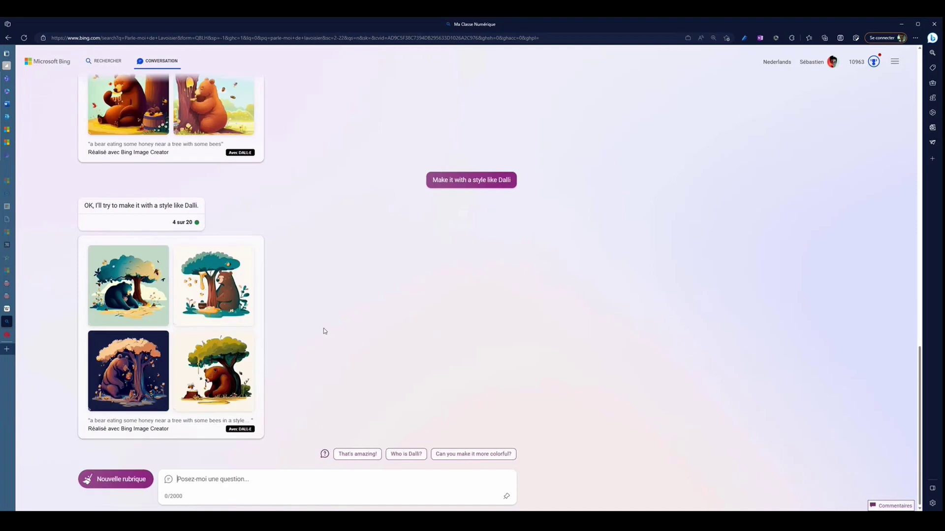
{"action": "scroll", "coordinate": [338, 243], "scroll_direction": "up", "scroll_amount": 15}
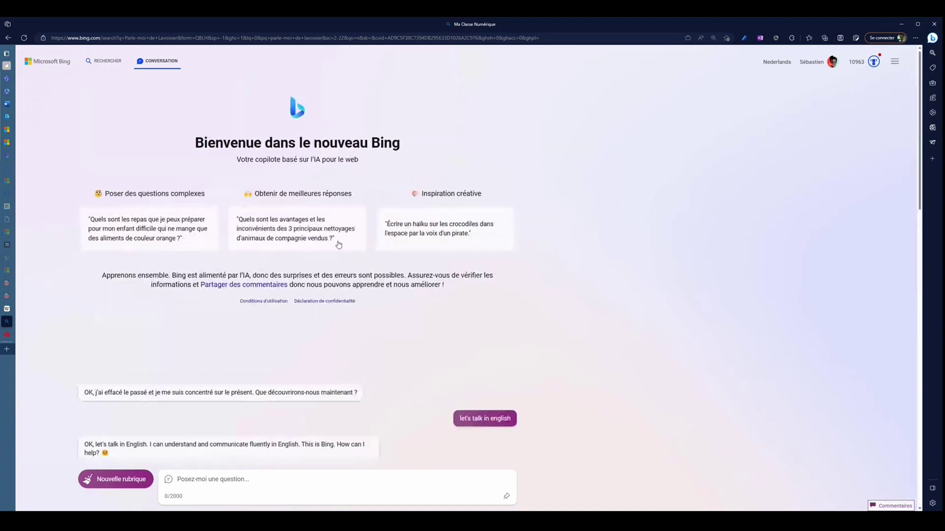
{"action": "scroll", "coordinate": [338, 243], "scroll_direction": "down", "scroll_amount": 10}
{"action": "scroll", "coordinate": [338, 243], "scroll_direction": "up", "scroll_amount": 10}
Step: Start a new topic in the "Plus Précis" style and ask "Explique moi le théorème de pythagore"
{"action": "left_click", "coordinate": [133, 479]}
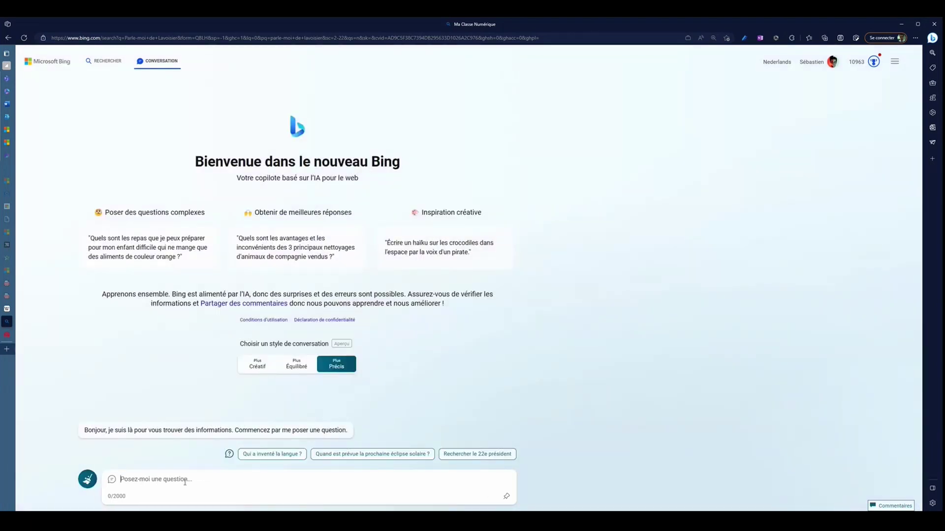
{"action": "type", "text": "Explique moi le théorème de pythagore"}
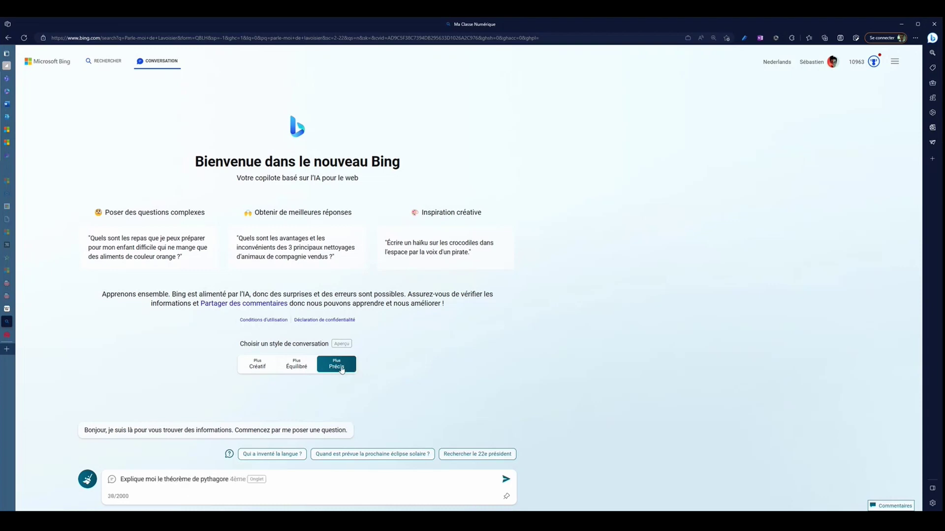
{"action": "left_click", "coordinate": [507, 480]}
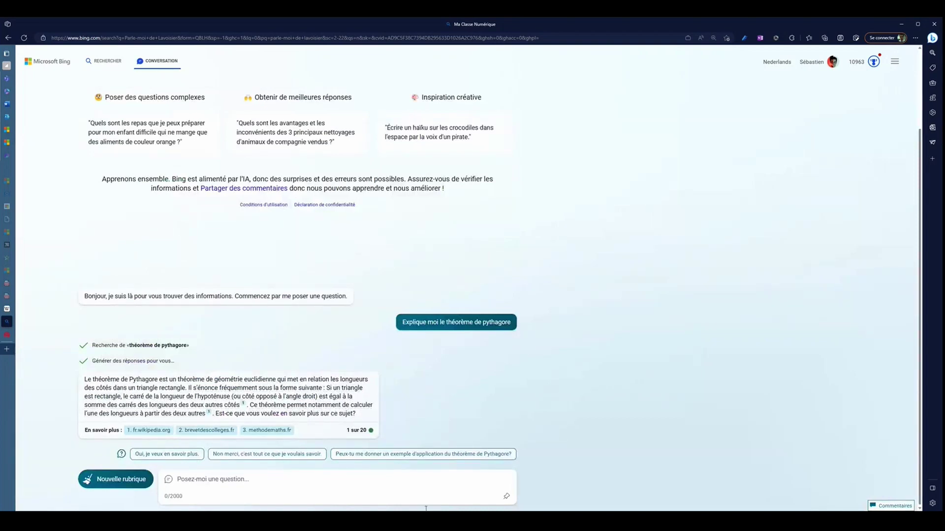
Step: Ask the suggested "Peux-tu me donner un exemple d'application du théorème de Pythagore?", followed by "Démontre moi ce théorème"
{"action": "left_click", "coordinate": [416, 460]}
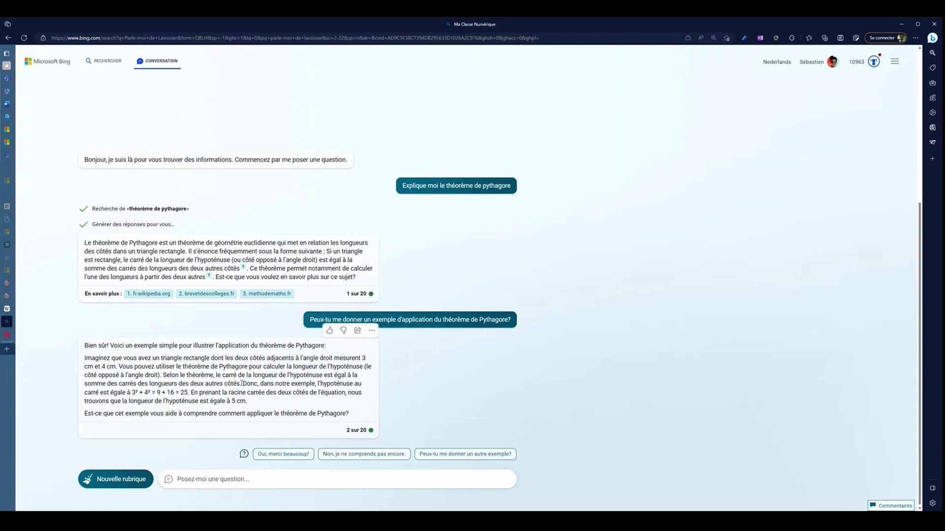
{"action": "left_click", "coordinate": [221, 481]}
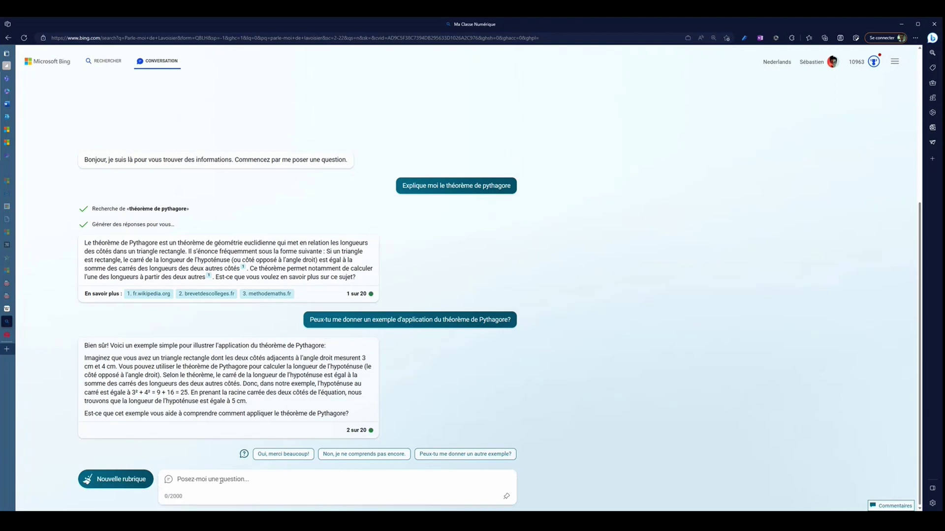
{"action": "type", "text": "Démontre moi ce théorème"}
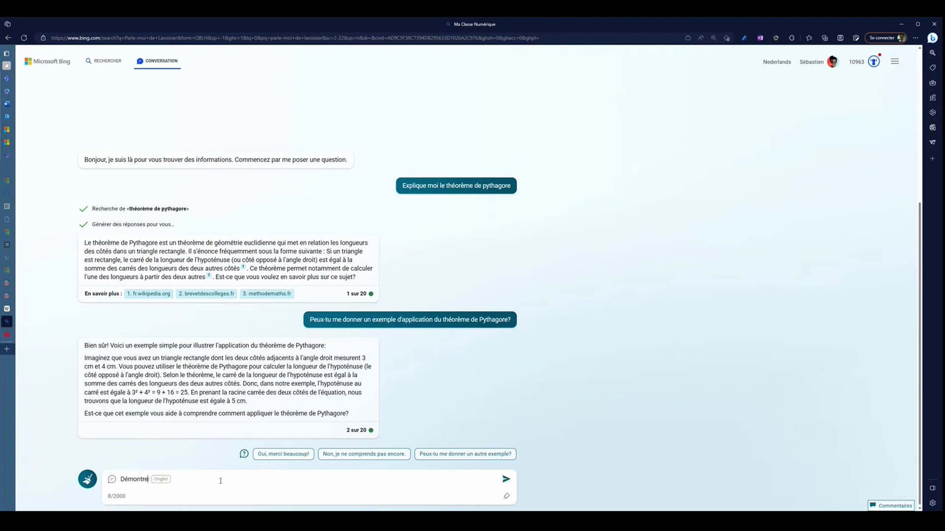
{"action": "key", "text": "Return"}
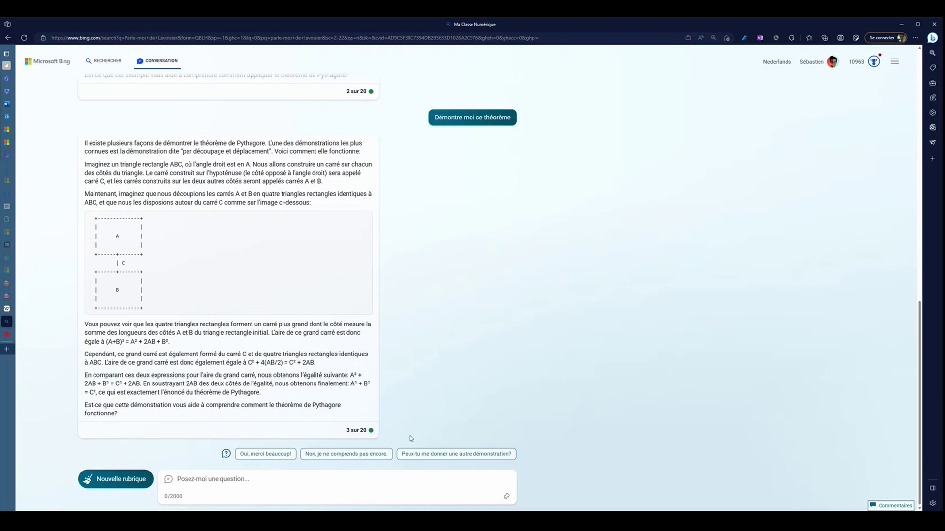
Step: Ask the suggested "Peux-tu me donner une autre démonstration?" and look back through the conversation
{"action": "left_click", "coordinate": [457, 454]}
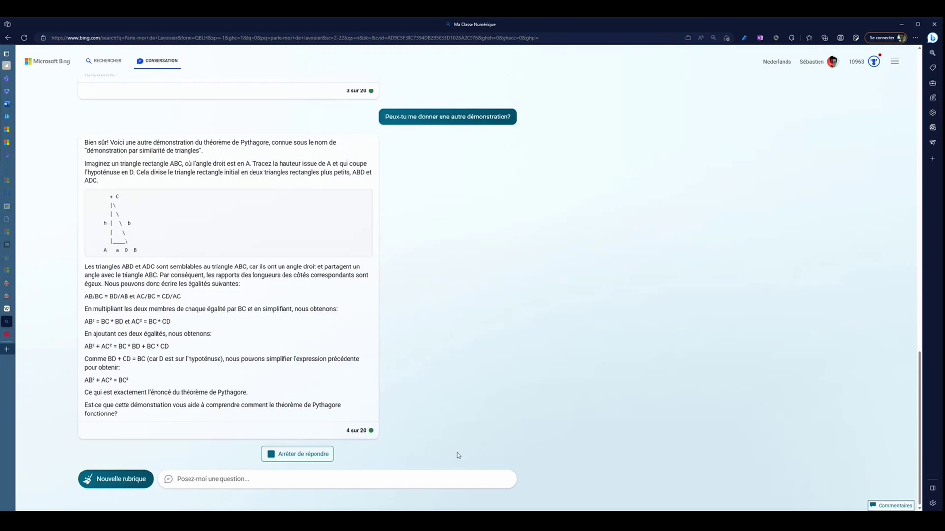
{"action": "scroll", "coordinate": [585, 313], "scroll_direction": "up", "scroll_amount": 15}
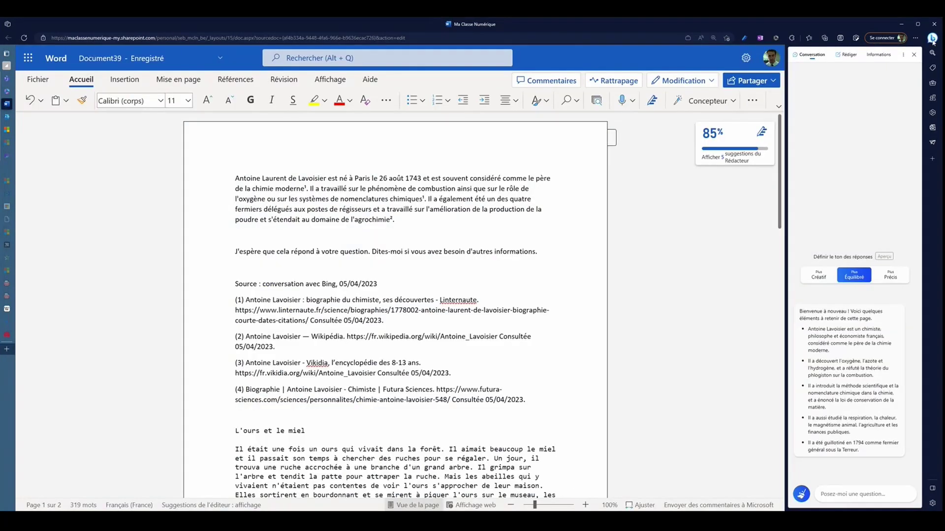
Step: Close the Bing sidebar beside the Word document, switch to the Antoine Lavoisier Wikipedia article, and open the Bing sidebar there
{"action": "left_click", "coordinate": [913, 55]}
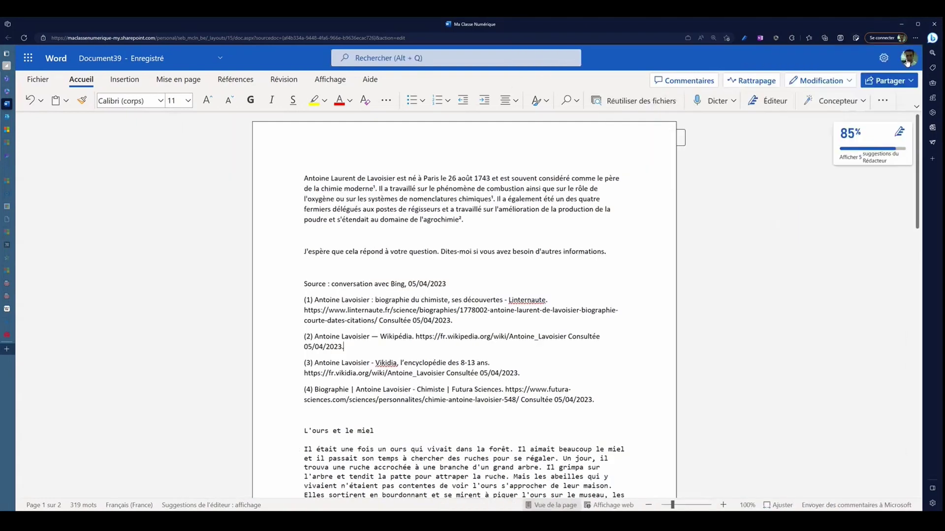
{"action": "left_click", "coordinate": [6, 310]}
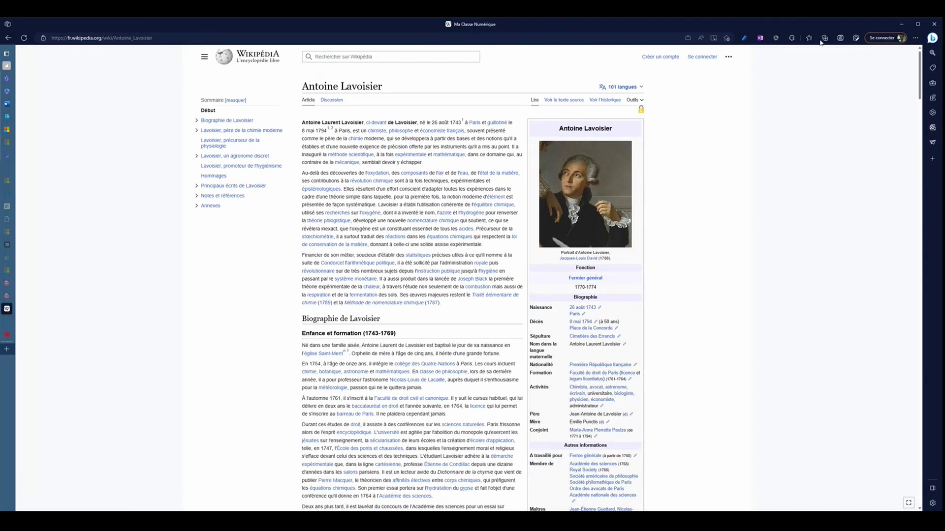
{"action": "left_click", "coordinate": [933, 38]}
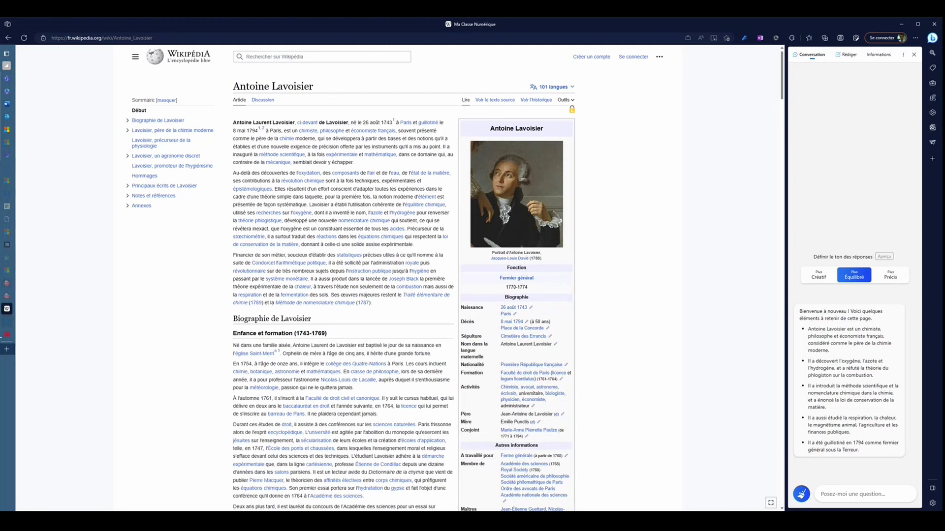
{"action": "mouse_move", "coordinate": [9, 317]}
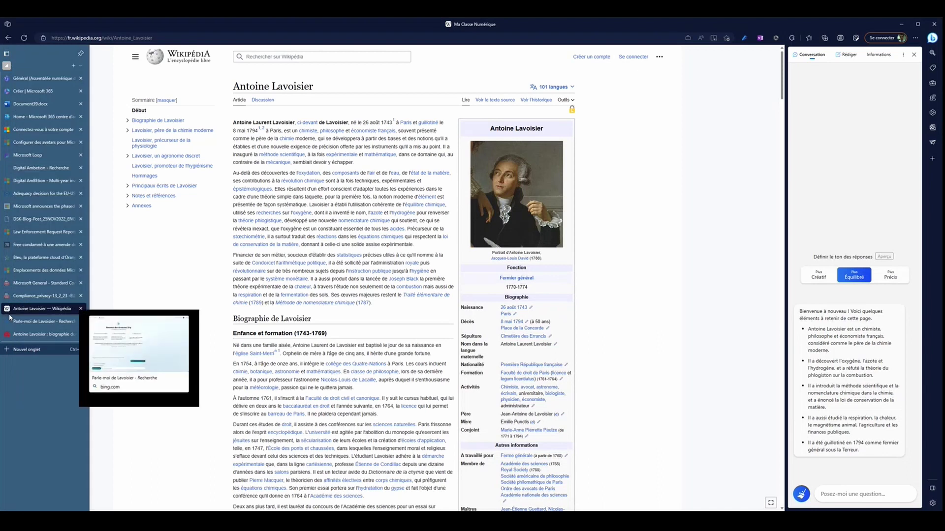
{"action": "left_click", "coordinate": [11, 321]}
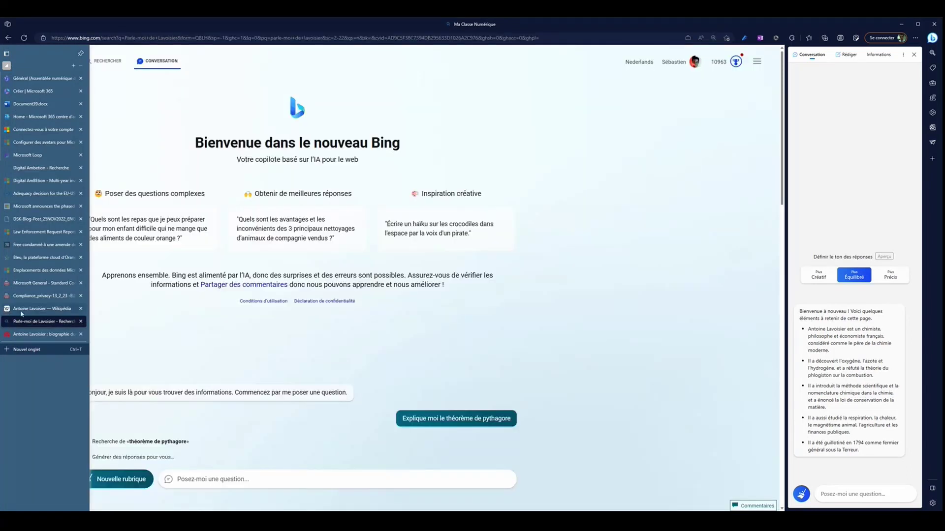
{"action": "left_click", "coordinate": [21, 311]}
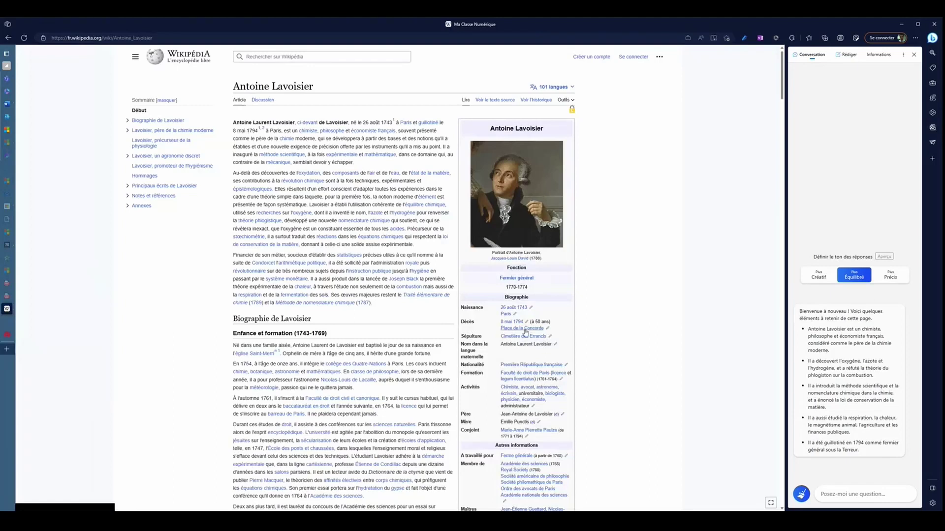
Step: Examine the sidebar's key points about the Lavoisier page against the article, along with its conversation styles and question field
{"action": "mouse_move", "coordinate": [524, 332]}
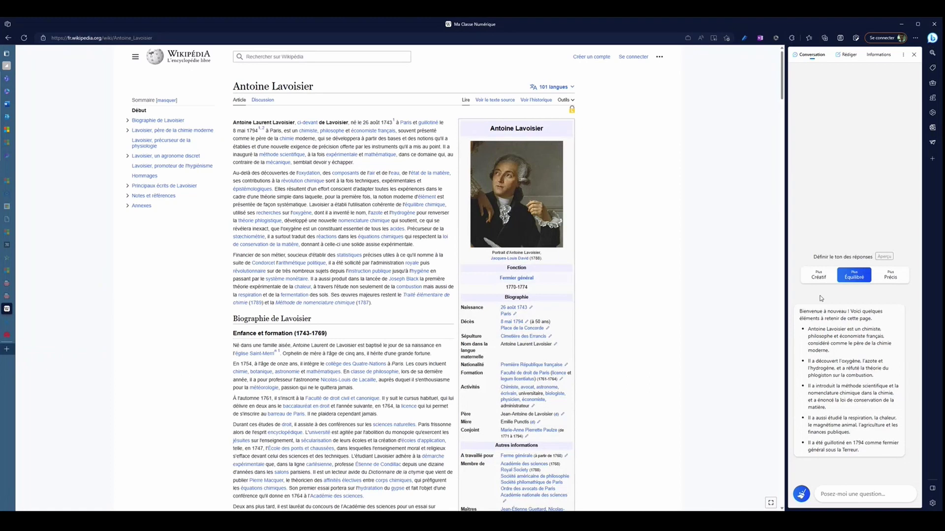
{"action": "left_click_drag", "start_coordinate": [797, 313], "coordinate": [868, 455]}
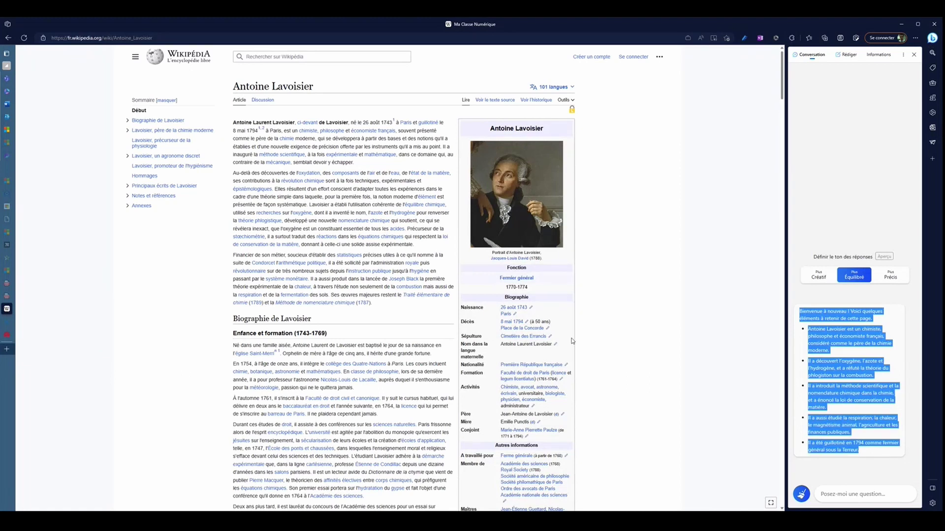
{"action": "left_click", "coordinate": [815, 298]}
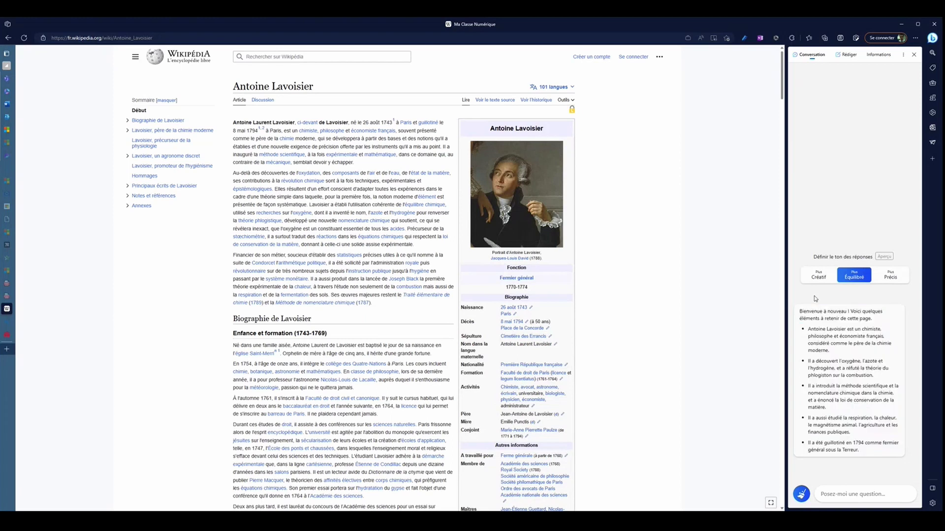
{"action": "left_click_drag", "start_coordinate": [803, 313], "coordinate": [876, 451]}
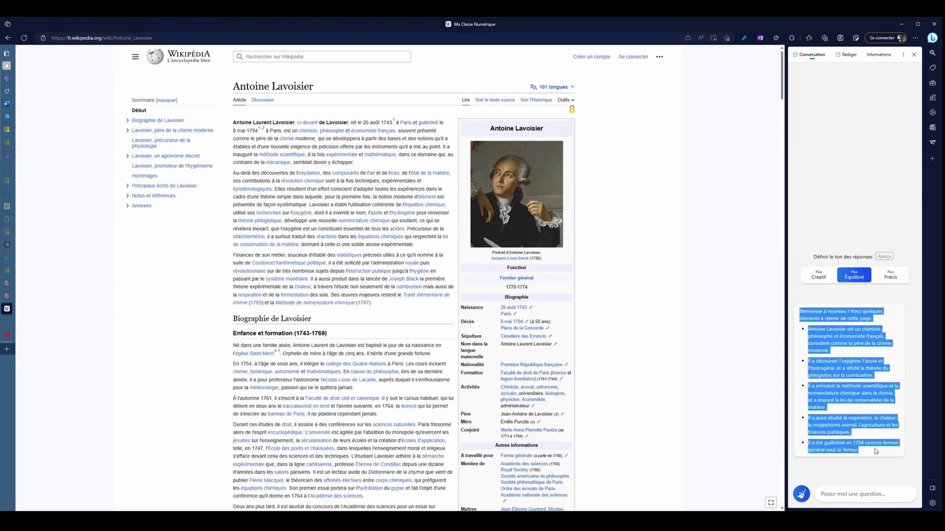
{"action": "left_click", "coordinate": [876, 446]}
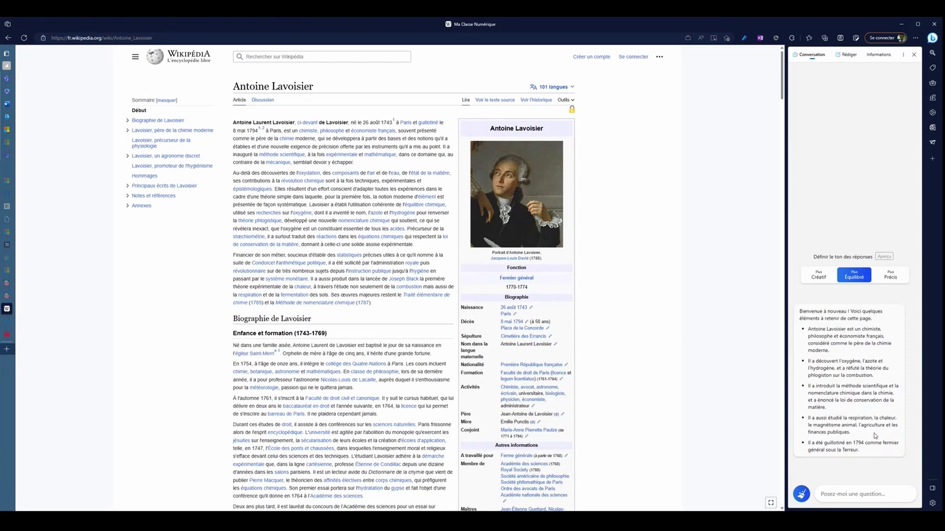
{"action": "scroll", "coordinate": [472, 273], "scroll_direction": "down", "scroll_amount": 15}
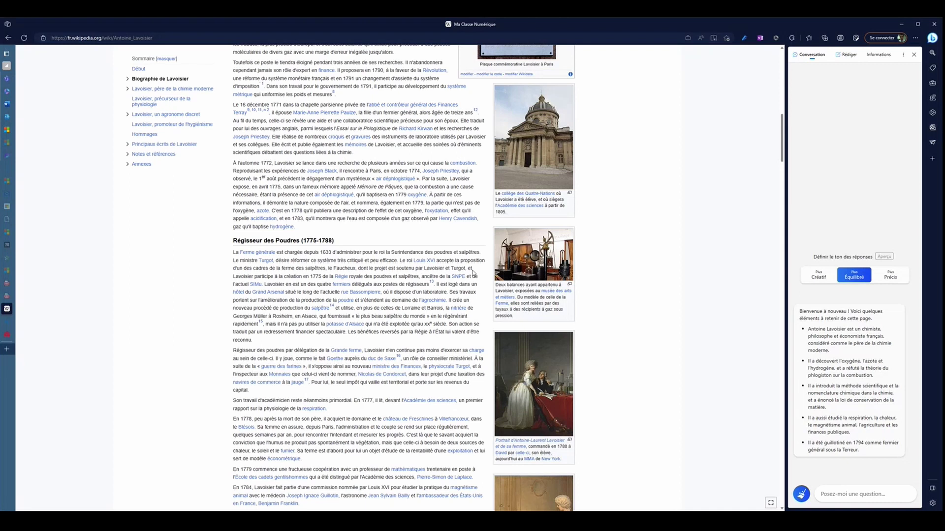
{"action": "scroll", "coordinate": [473, 272], "scroll_direction": "up", "scroll_amount": 15}
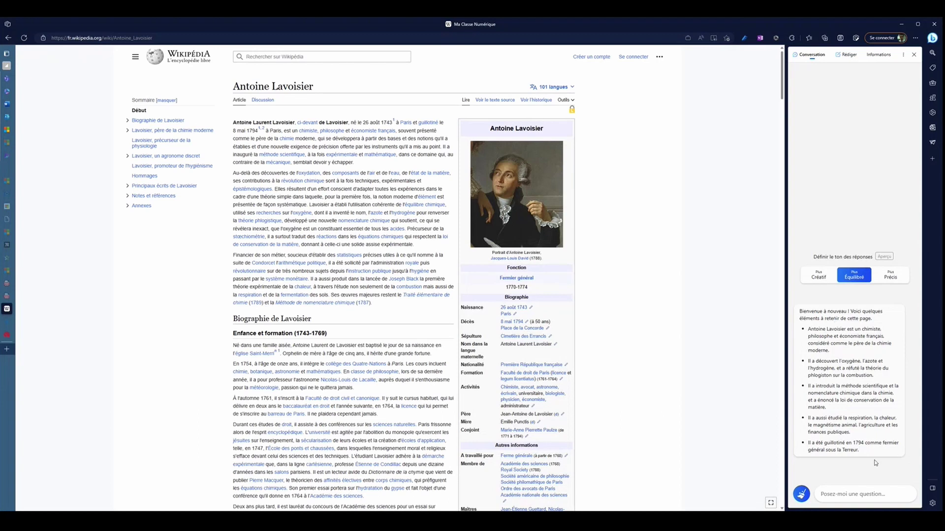
{"action": "left_click_drag", "start_coordinate": [868, 452], "coordinate": [791, 315]}
{"action": "left_click", "coordinate": [855, 339]}
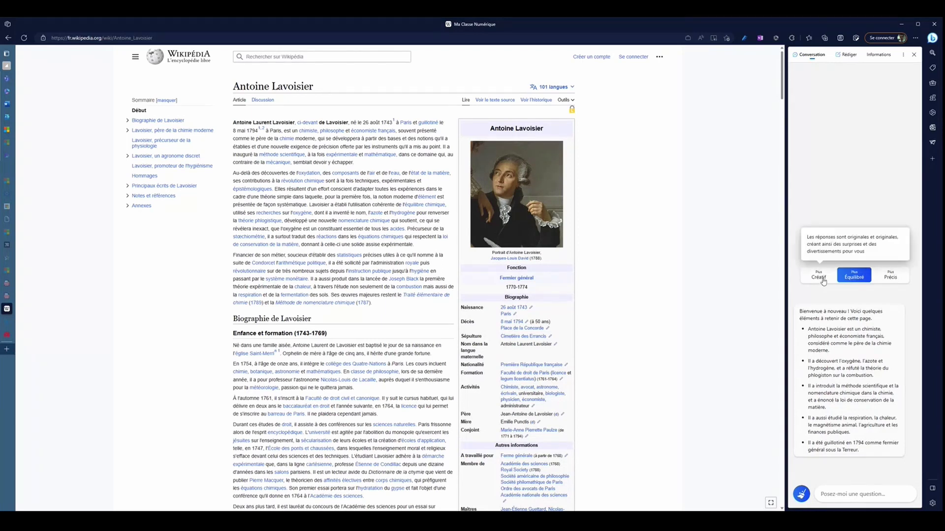
{"action": "left_click", "coordinate": [886, 277]}
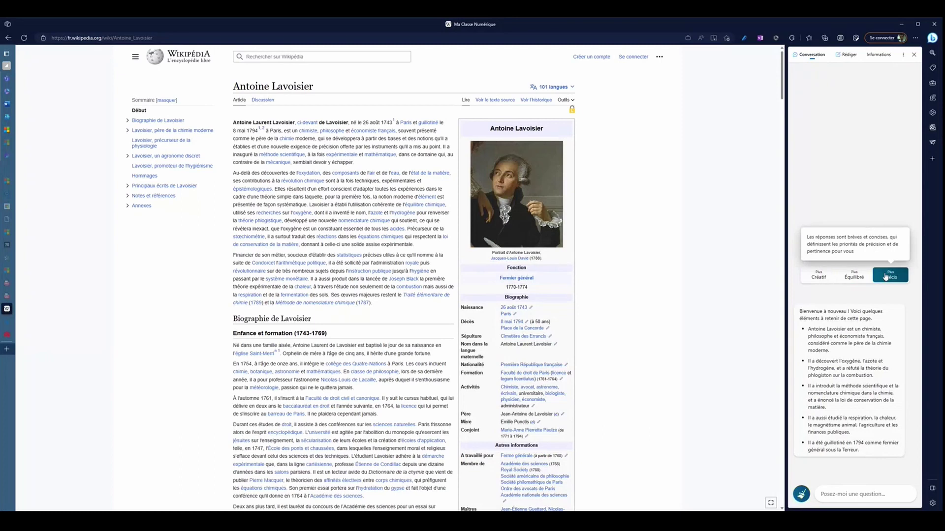
{"action": "left_click", "coordinate": [835, 494]}
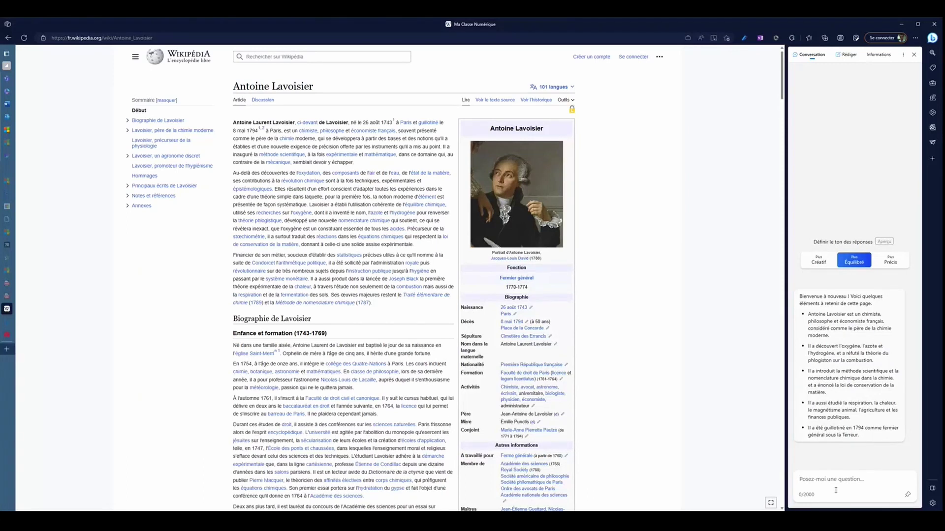
Step: Open the sidebar's Rédiger tool and enter the prompt "Résume moi la vie de Lavoisier pour mon cours de chimie."
{"action": "left_click", "coordinate": [845, 55]}
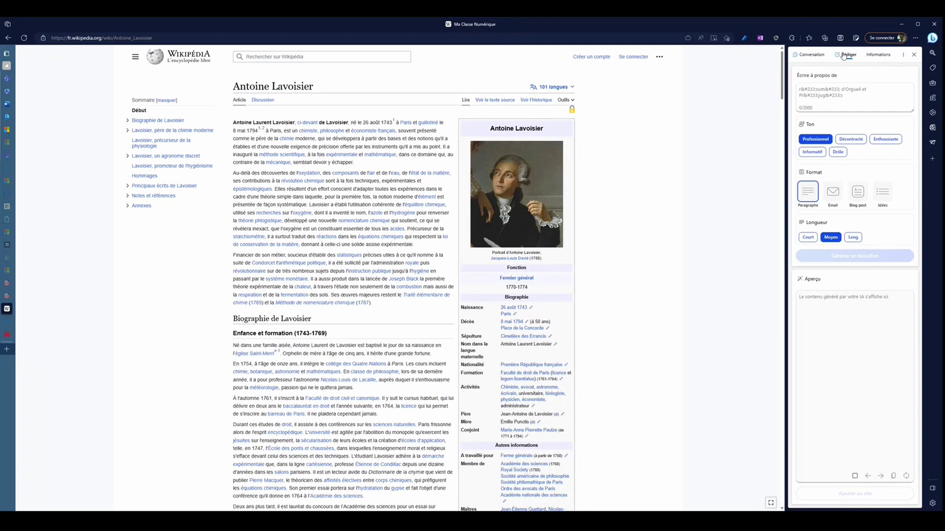
{"action": "left_click", "coordinate": [813, 92]}
{"action": "type", "text": "Résu"}
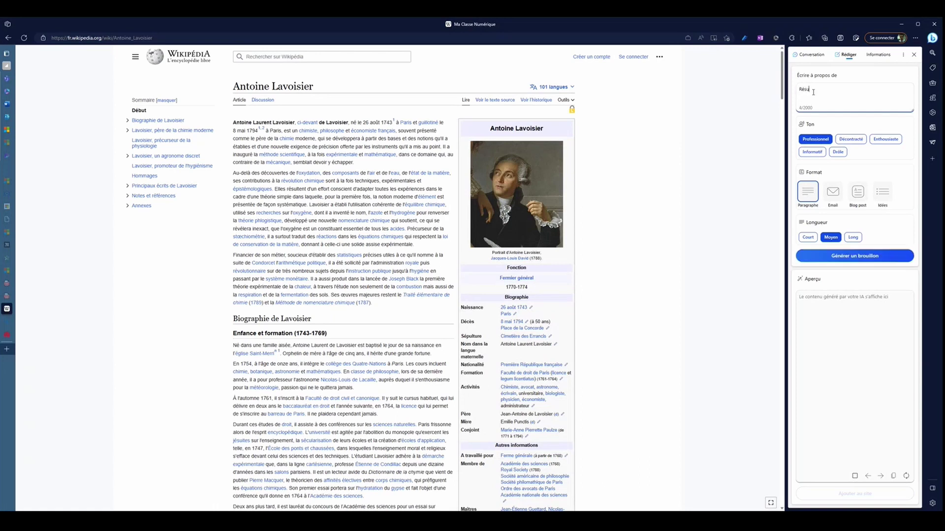
{"action": "type", "text": "mé moi la vie de Lavoisier pour mon cours de chimie."}
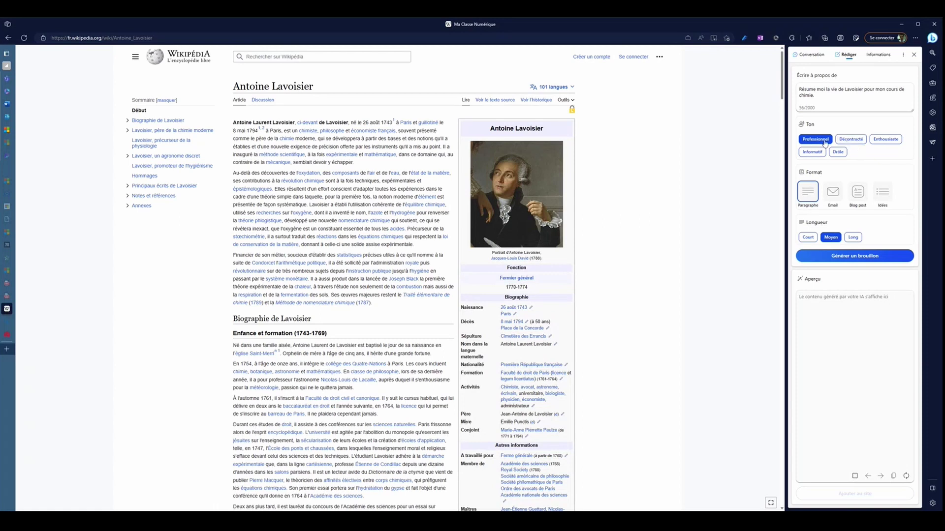
Step: Try the available tones for the Lavoisier draft and settle on Informatif
{"action": "left_click", "coordinate": [859, 142]}
{"action": "left_click", "coordinate": [885, 141]}
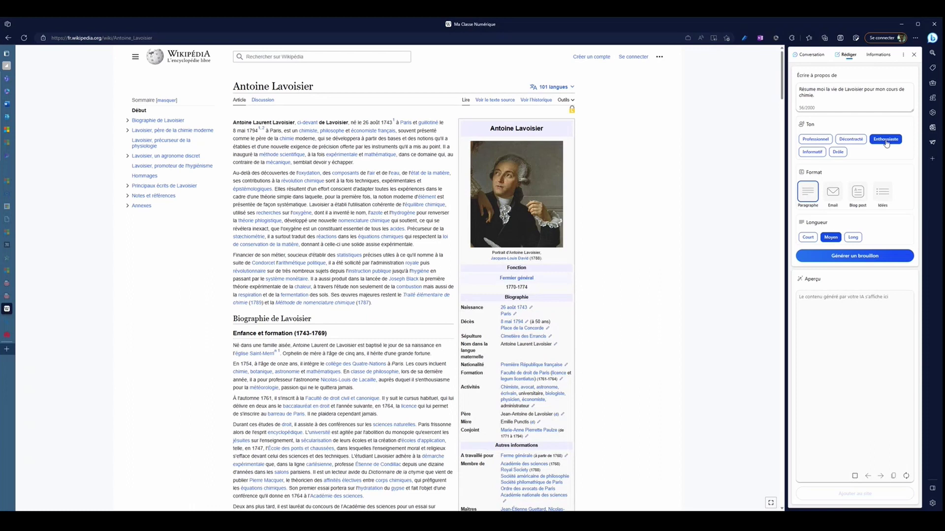
{"action": "left_click", "coordinate": [815, 154]}
{"action": "left_click", "coordinate": [837, 152]}
{"action": "left_click", "coordinate": [812, 155]}
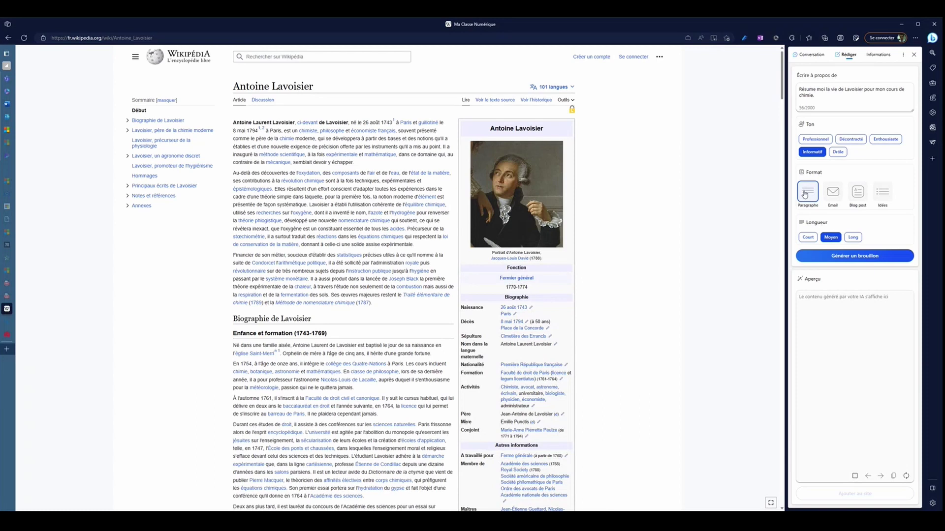
Step: Set the draft's format to Idées and its length to Moyen after trying the other options
{"action": "left_click", "coordinate": [838, 192]}
{"action": "left_click", "coordinate": [861, 193]}
{"action": "left_click", "coordinate": [886, 192]}
{"action": "left_click", "coordinate": [808, 237]}
{"action": "left_click", "coordinate": [832, 238]}
{"action": "left_click", "coordinate": [853, 237]}
{"action": "left_click", "coordinate": [808, 238]}
{"action": "left_click", "coordinate": [831, 237]}
{"action": "left_click", "coordinate": [853, 237]}
{"action": "left_click", "coordinate": [831, 239]}
Step: Generate the Lavoisier draft and copy its full text
{"action": "left_click", "coordinate": [858, 255]}
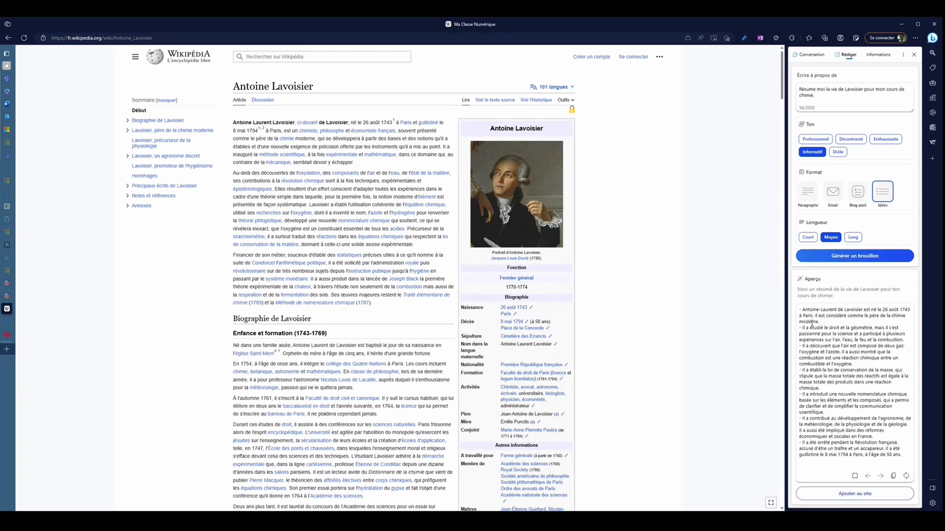
{"action": "left_click_drag", "start_coordinate": [800, 312], "coordinate": [906, 457]}
{"action": "left_click", "coordinate": [894, 476]}
Step: Switch to the Word document and paste the copied Lavoisier summary below the bear image at the end
{"action": "left_click", "coordinate": [6, 105]}
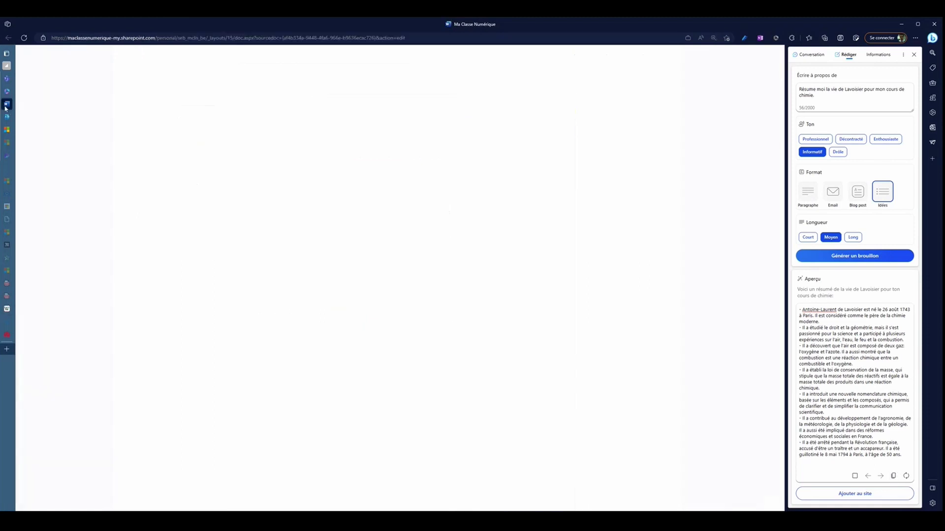
{"action": "scroll", "coordinate": [277, 232], "scroll_direction": "down", "scroll_amount": 15}
{"action": "left_click", "coordinate": [277, 232]}
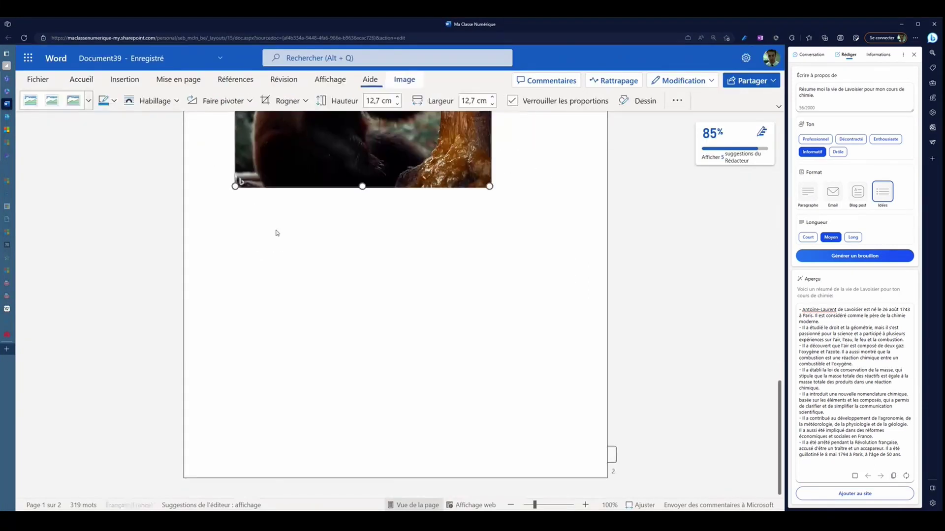
{"action": "left_click", "coordinate": [525, 175]}
{"action": "key", "text": "ctrl+v"}
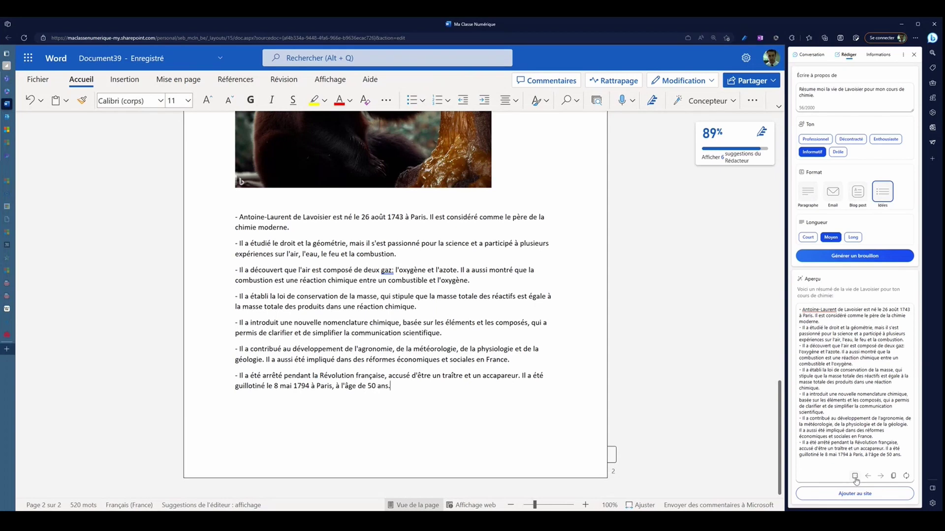
{"action": "scroll", "coordinate": [611, 284], "scroll_direction": "up", "scroll_amount": 10}
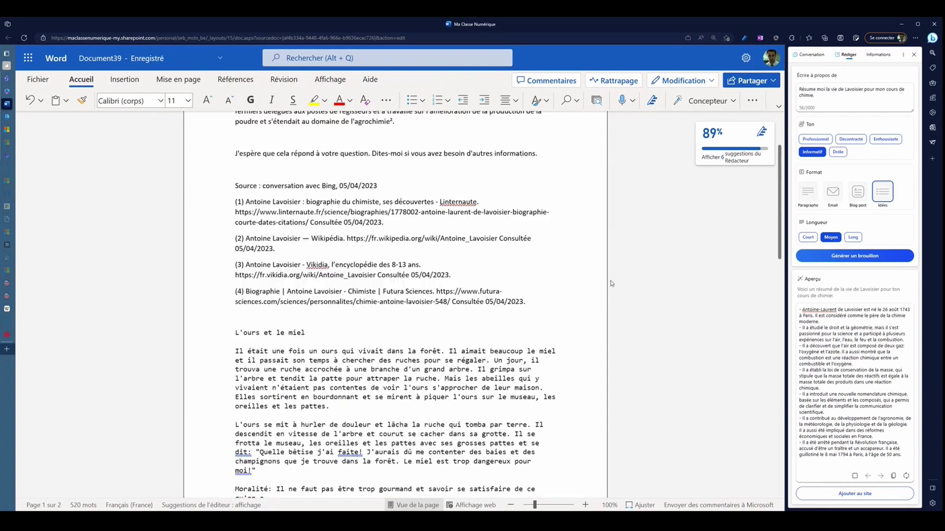
{"action": "scroll", "coordinate": [611, 283], "scroll_direction": "up", "scroll_amount": 2}
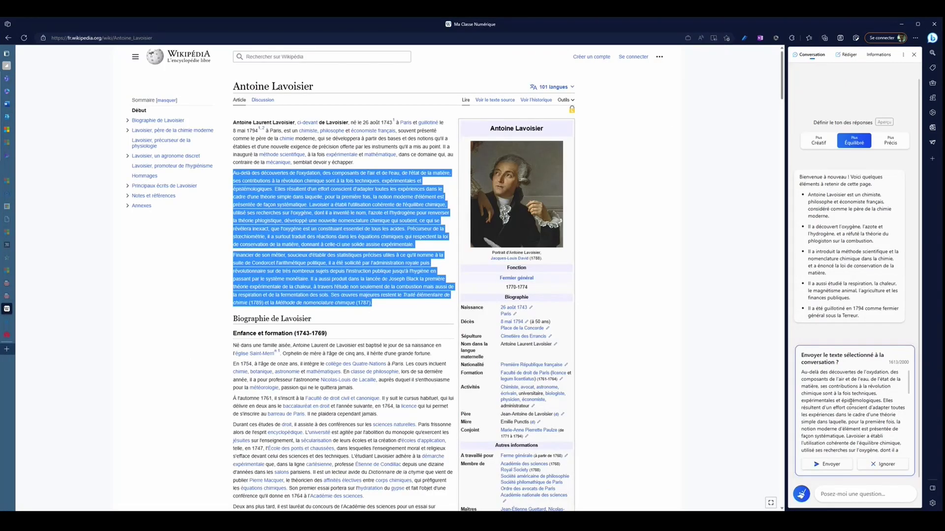
Step: Review the two selected Lavoisier introduction paragraphs in the sidebar and send them to the conversation
{"action": "scroll", "coordinate": [887, 404], "scroll_direction": "down", "scroll_amount": 10}
{"action": "scroll", "coordinate": [887, 402], "scroll_direction": "up", "scroll_amount": 10}
{"action": "left_click", "coordinate": [823, 464]}
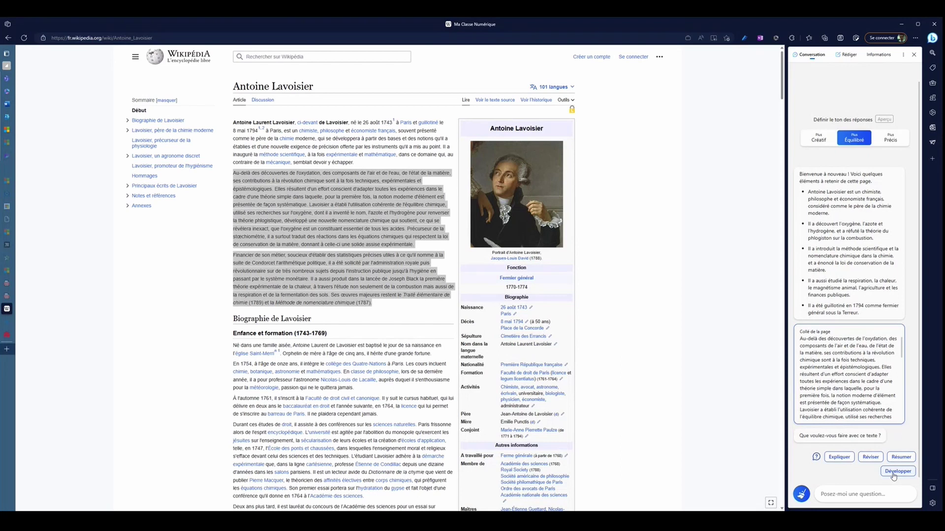
Step: Return to the Rédiger tool and set the draft format to Email
{"action": "left_click", "coordinate": [848, 55]}
{"action": "left_click", "coordinate": [838, 194]}
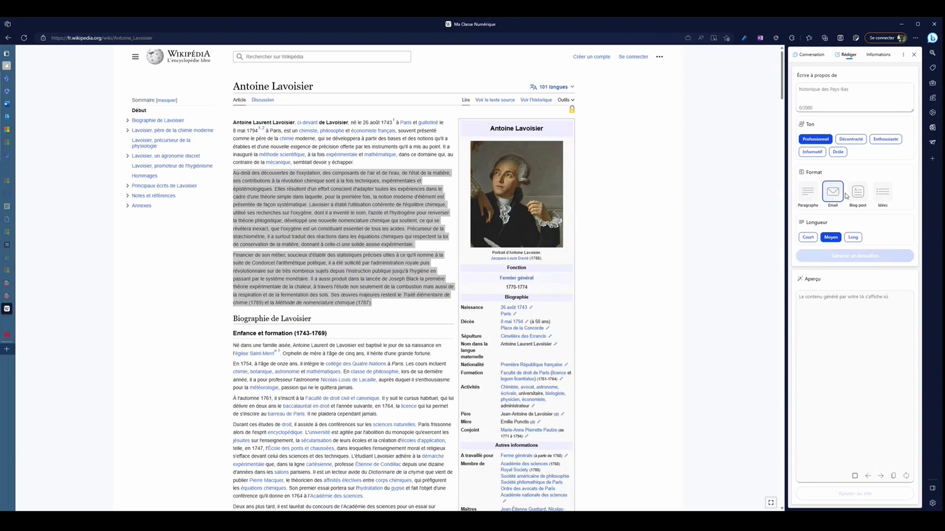
{"action": "left_click", "coordinate": [712, 150]}
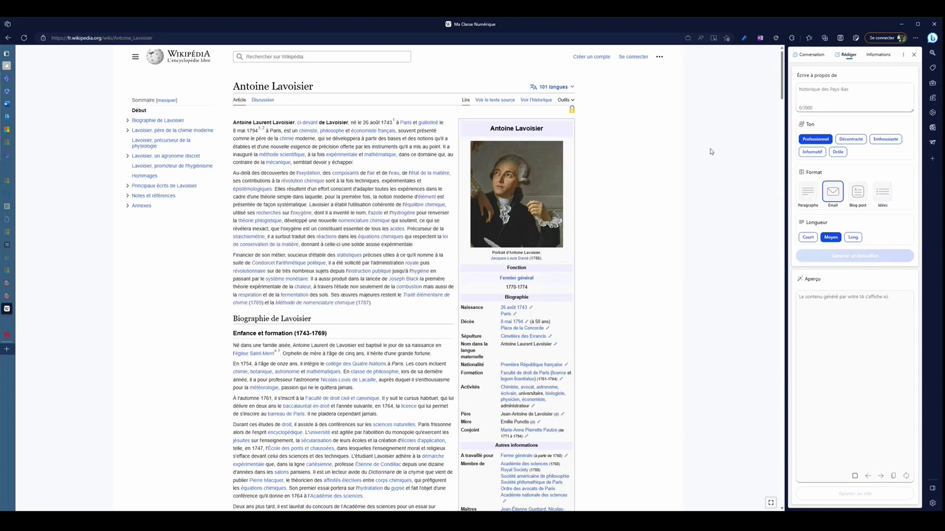
Step: Open the sidebar's Informations view for the Lavoisier page and look over his biographical facts and related scientists
{"action": "left_click", "coordinate": [876, 58]}
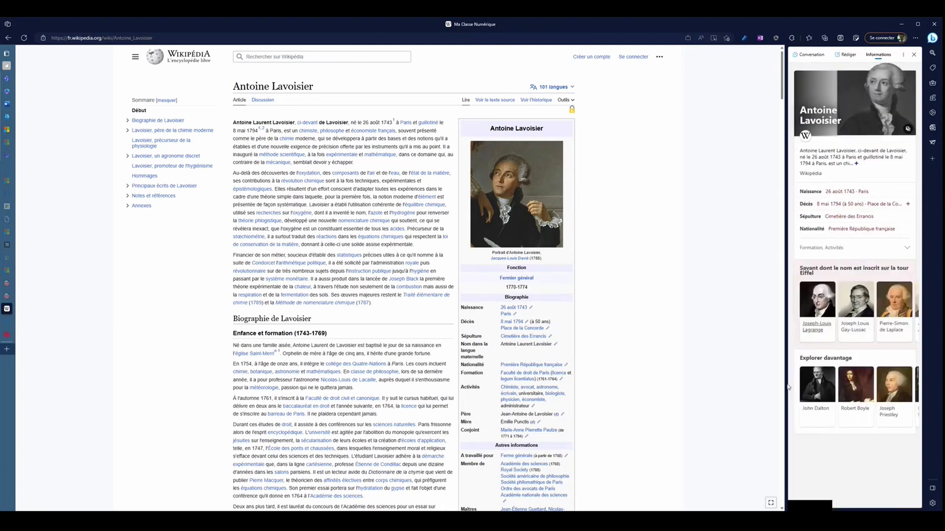
{"action": "scroll", "coordinate": [831, 344], "scroll_direction": "down", "scroll_amount": 5}
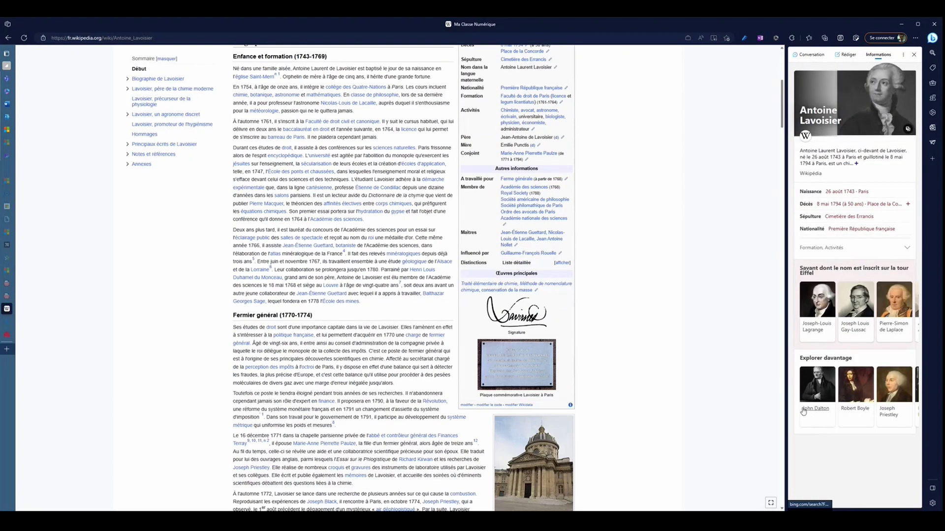
{"action": "left_click", "coordinate": [806, 135]}
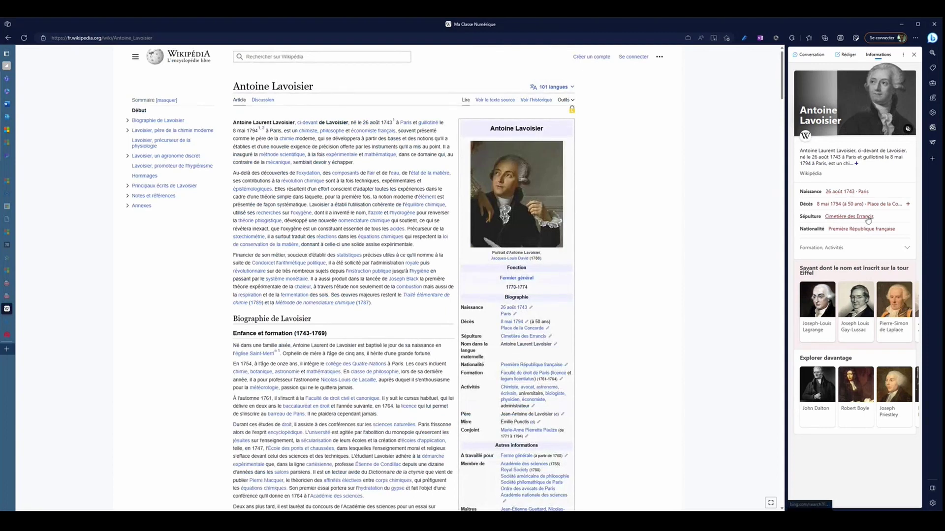
Step: Expand Lavoisier's education and activities details and browse the scientists whose names are inscribed on the Eiffel Tower
{"action": "left_click", "coordinate": [907, 248]}
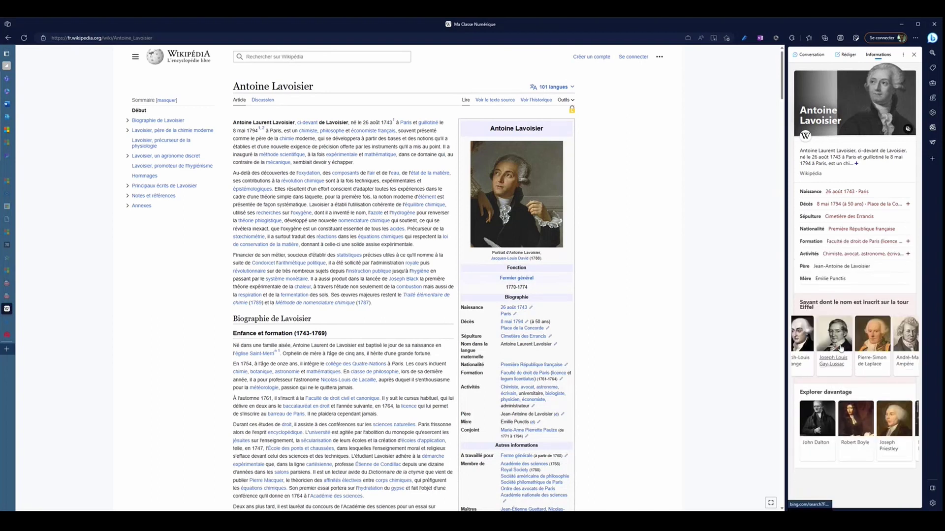
{"action": "scroll", "coordinate": [822, 421], "scroll_direction": "right", "scroll_amount": 2}
{"action": "scroll", "coordinate": [822, 421], "scroll_direction": "left", "scroll_amount": 2}
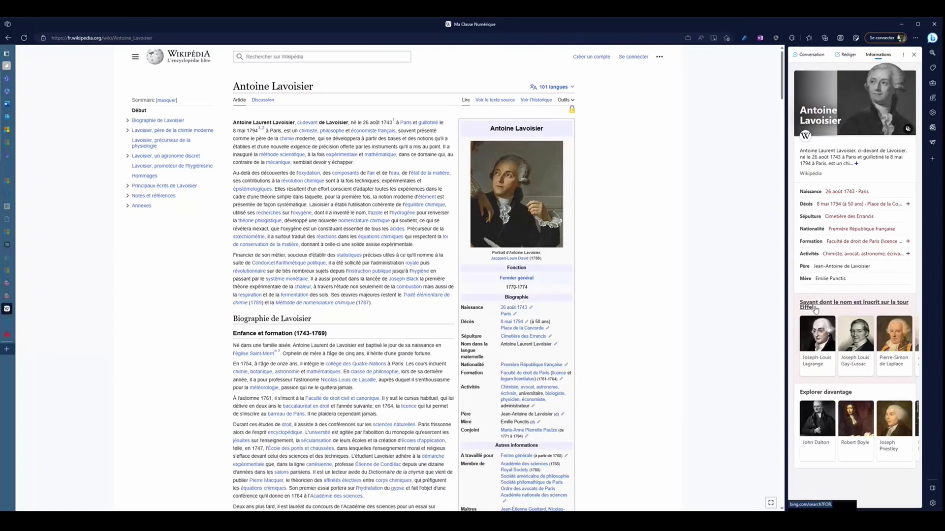
{"action": "scroll", "coordinate": [867, 337], "scroll_direction": "right", "scroll_amount": 1}
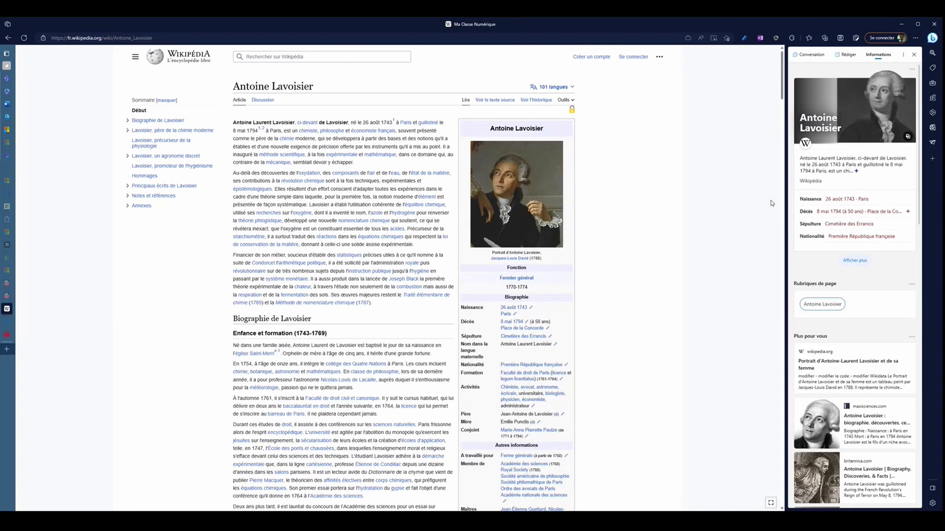
Step: Look through the page topics, the suggested Lavoisier articles under "Plus pour vous" and the related searches
{"action": "scroll", "coordinate": [855, 135], "scroll_direction": "down", "scroll_amount": 3}
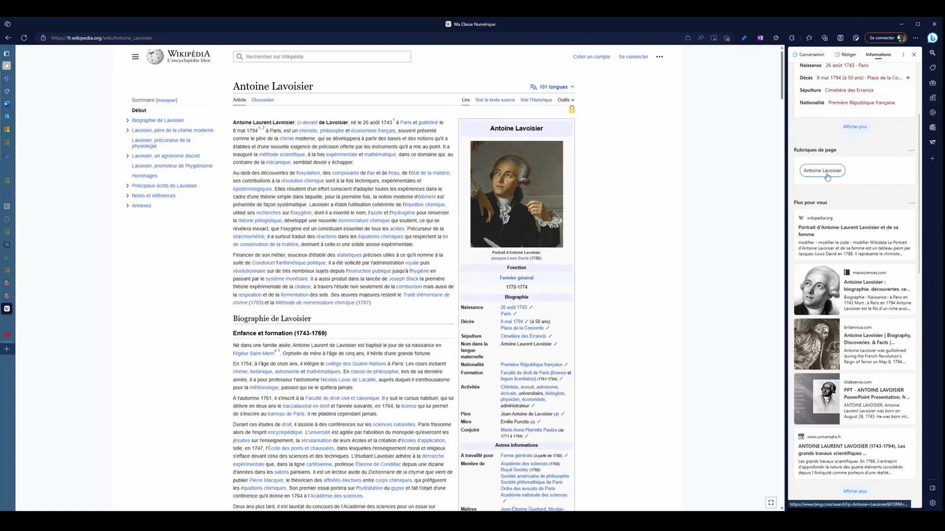
{"action": "scroll", "coordinate": [832, 179], "scroll_direction": "down", "scroll_amount": 3}
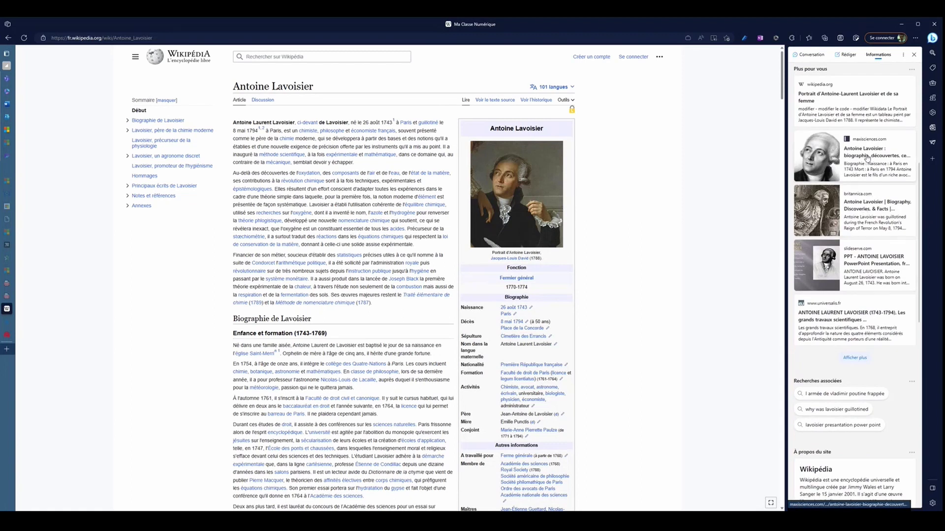
{"action": "scroll", "coordinate": [874, 144], "scroll_direction": "down", "scroll_amount": 3}
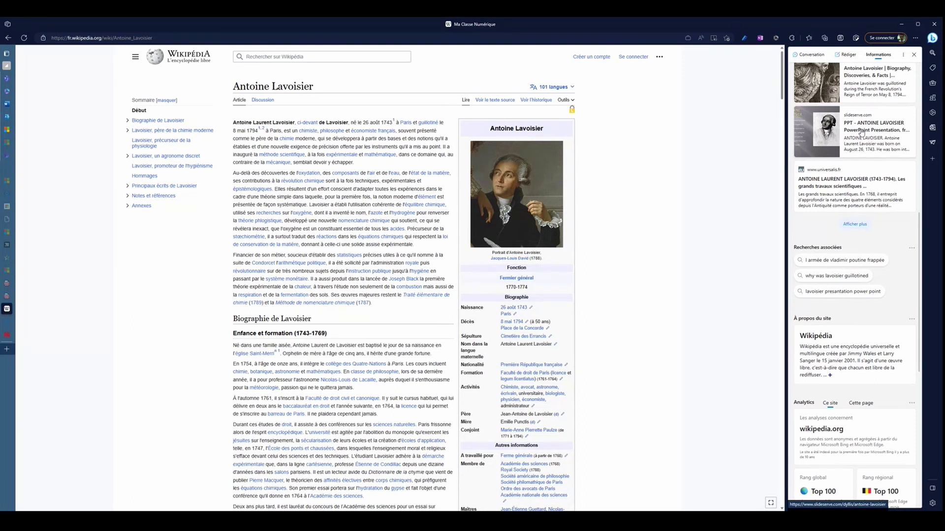
{"action": "scroll", "coordinate": [862, 158], "scroll_direction": "down", "scroll_amount": 1}
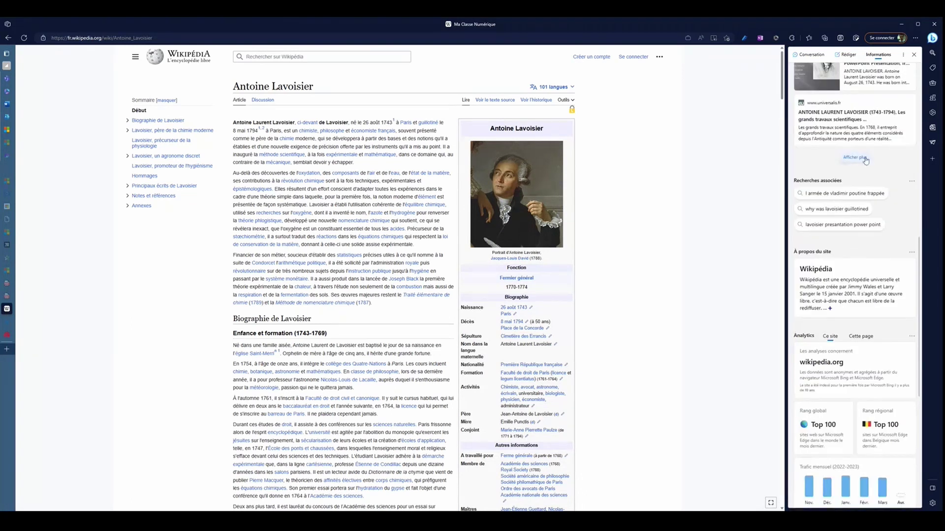
{"action": "scroll", "coordinate": [864, 162], "scroll_direction": "down", "scroll_amount": 1}
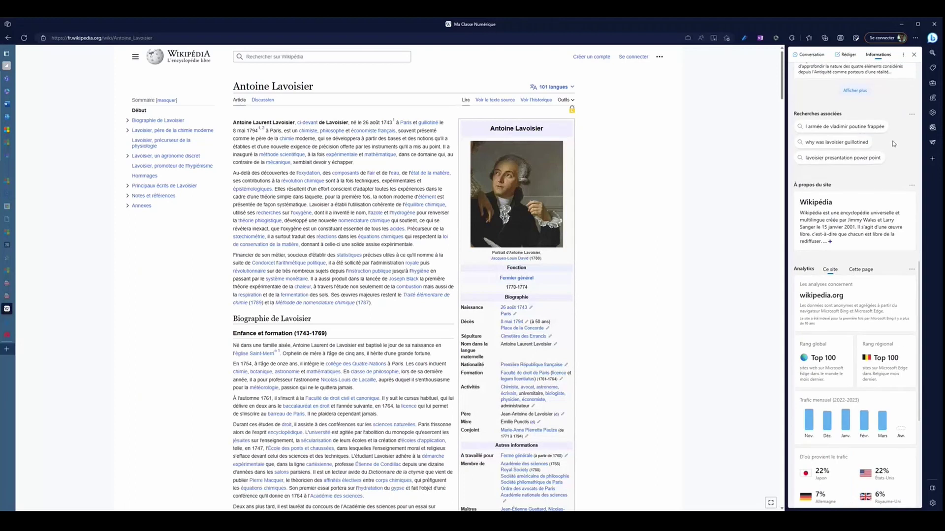
{"action": "scroll", "coordinate": [871, 174], "scroll_direction": "down", "scroll_amount": 1}
{"action": "scroll", "coordinate": [873, 174], "scroll_direction": "up", "scroll_amount": 1}
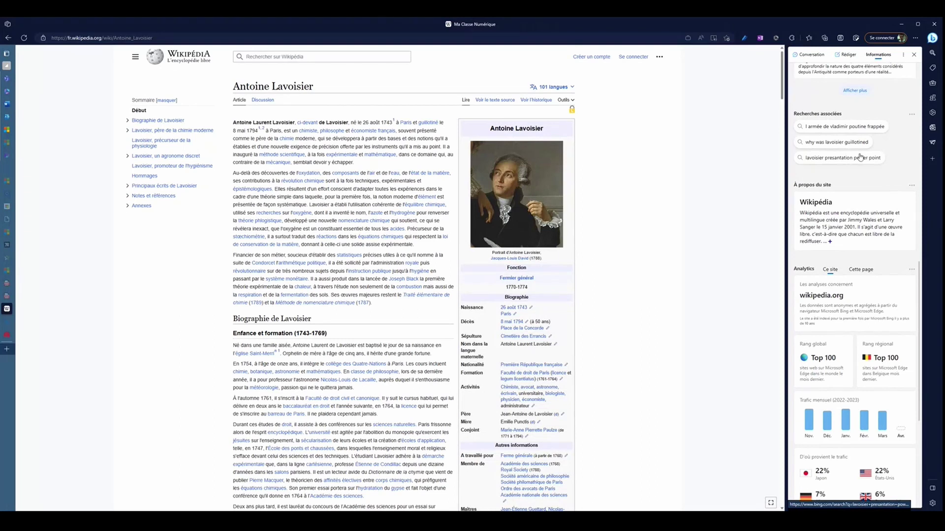
Step: Examine the site description and wikipedia.org analytics, expanding the other sites that bring visitors, and return to the start of the Lavoisier information
{"action": "scroll", "coordinate": [864, 158], "scroll_direction": "down", "scroll_amount": 1}
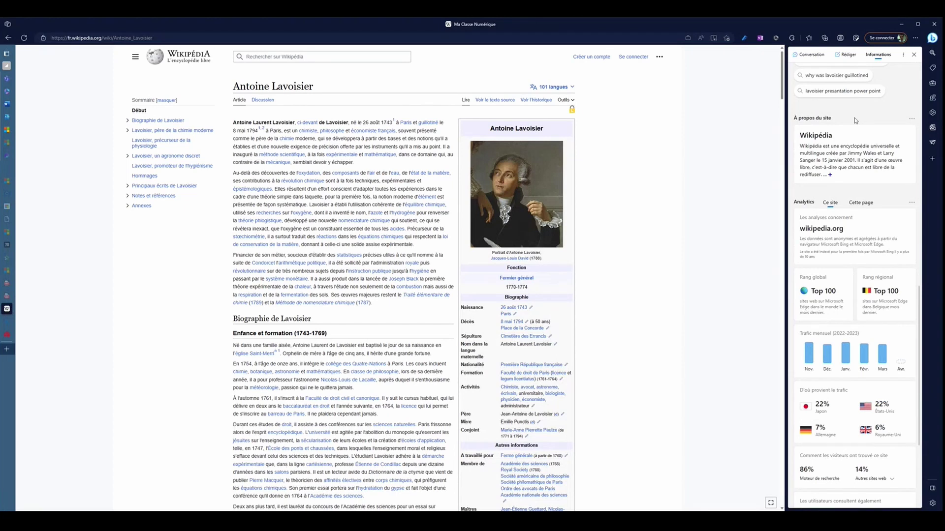
{"action": "scroll", "coordinate": [855, 120], "scroll_direction": "down", "scroll_amount": 2}
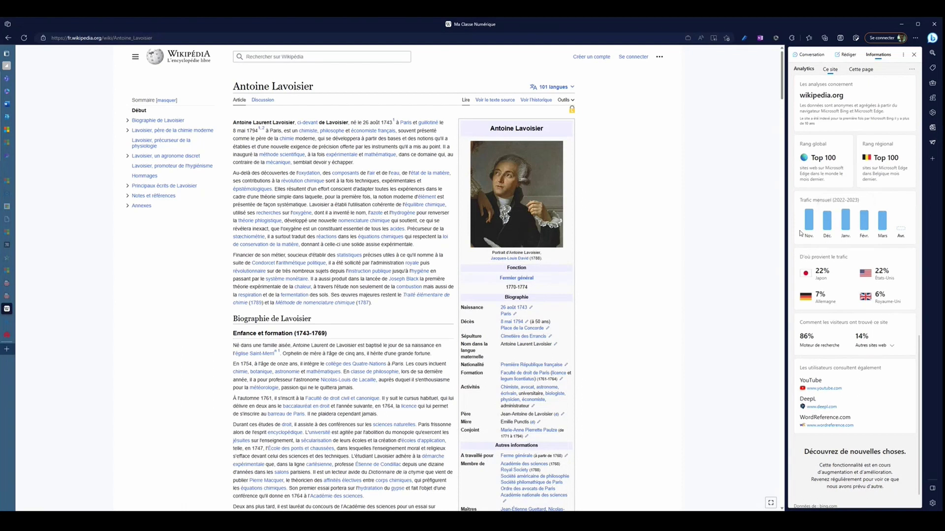
{"action": "scroll", "coordinate": [908, 232], "scroll_direction": "down", "scroll_amount": 1}
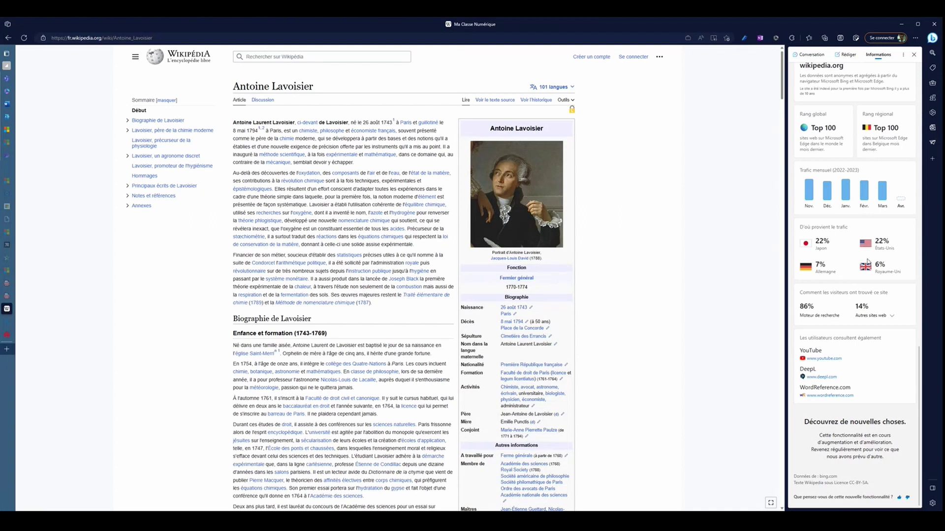
{"action": "left_click", "coordinate": [892, 316]}
{"action": "scroll", "coordinate": [836, 295], "scroll_direction": "down", "scroll_amount": 2}
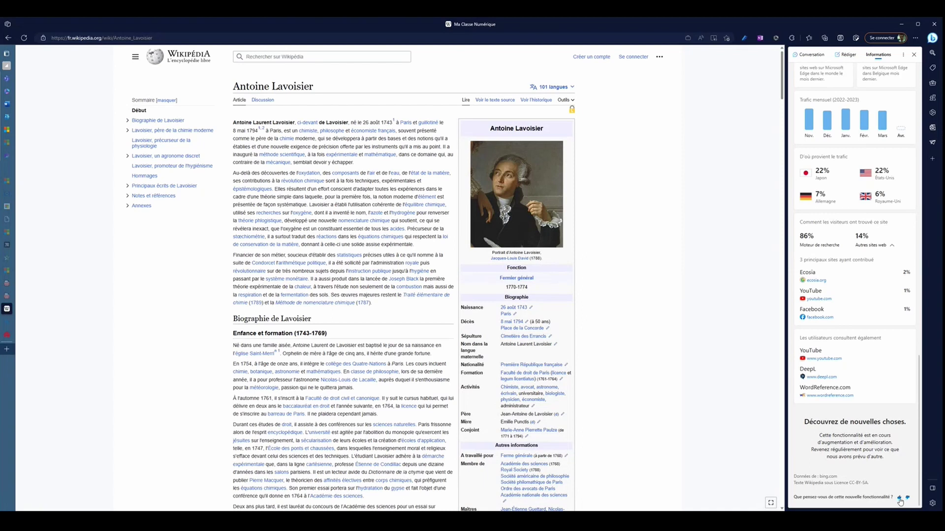
{"action": "scroll", "coordinate": [873, 376], "scroll_direction": "up", "scroll_amount": 10}
{"action": "scroll", "coordinate": [873, 377], "scroll_direction": "up", "scroll_amount": 5}
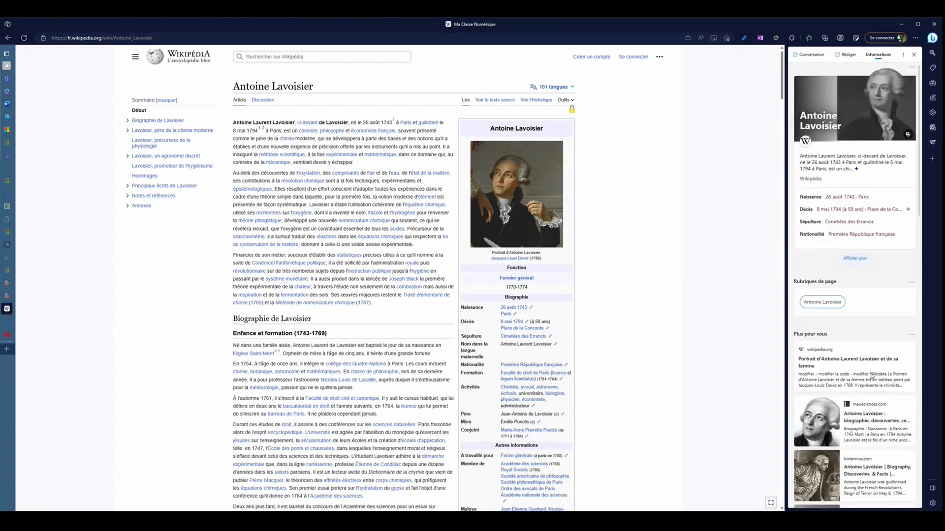